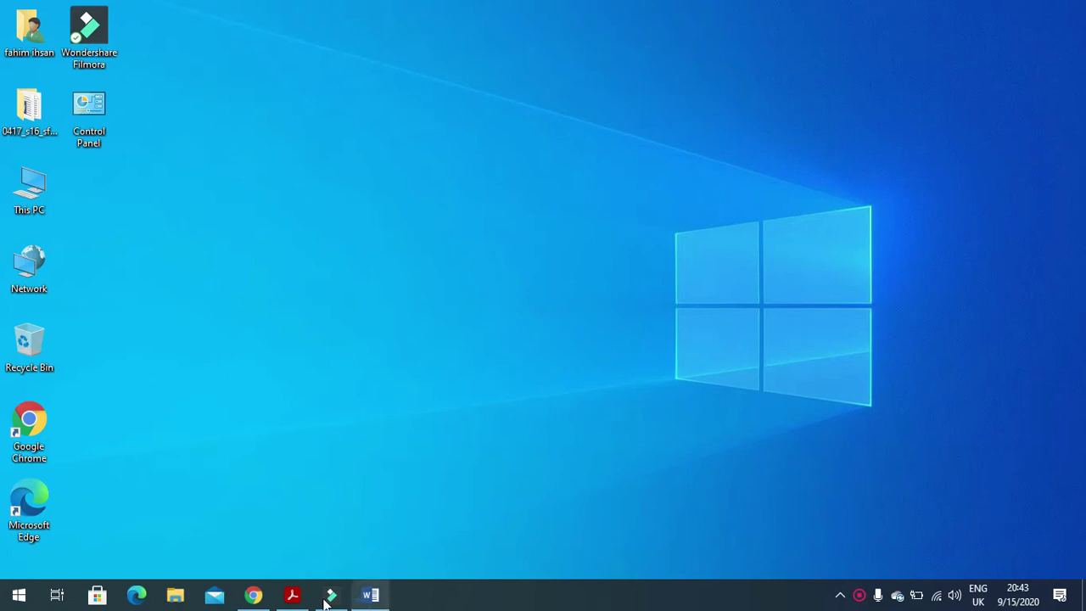
# Read the Task 6 introduction and question 32 on importing J216SPAM.RTF as 5 slides.
pyautogui.click(292, 594)
pyautogui.scroll(-1, 637, 402)
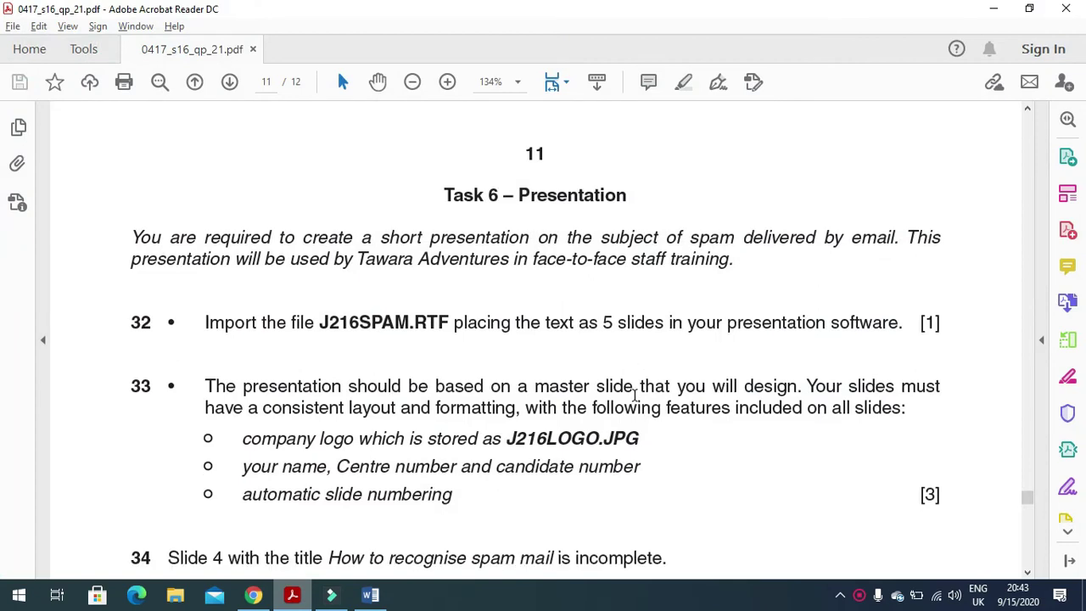
pyautogui.moveTo(133, 237); pyautogui.dragTo(901, 241)
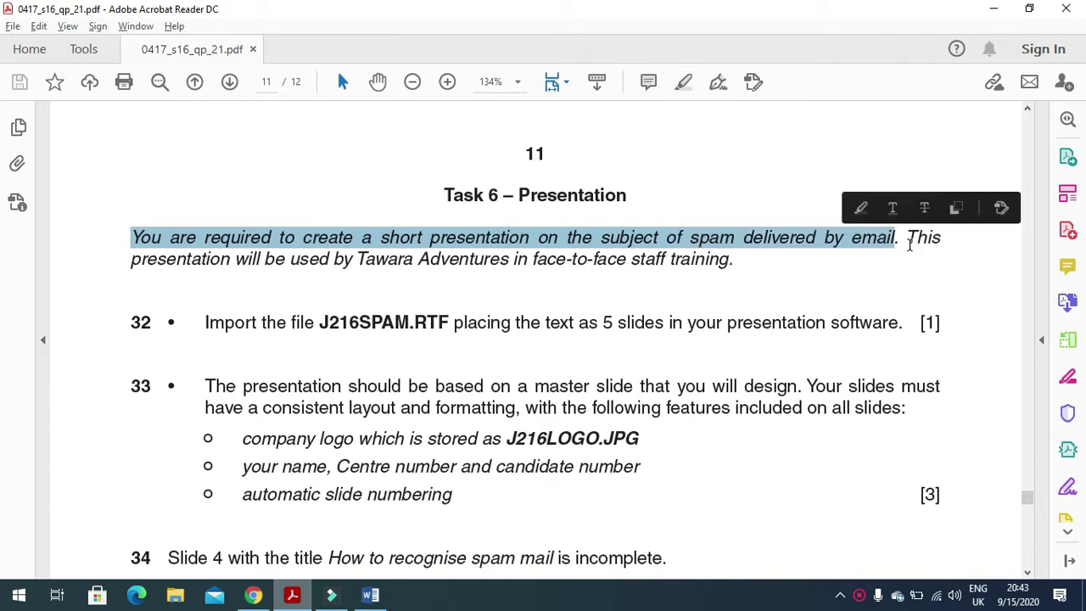
pyautogui.moveTo(123, 270); pyautogui.dragTo(648, 272)
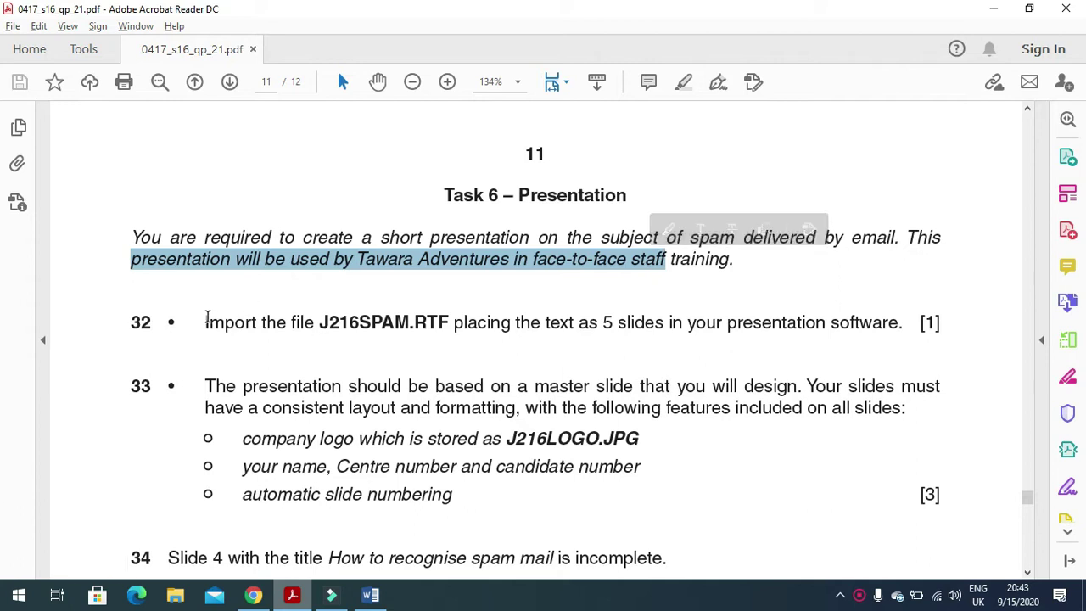
pyautogui.moveTo(201, 331); pyautogui.dragTo(326, 331)
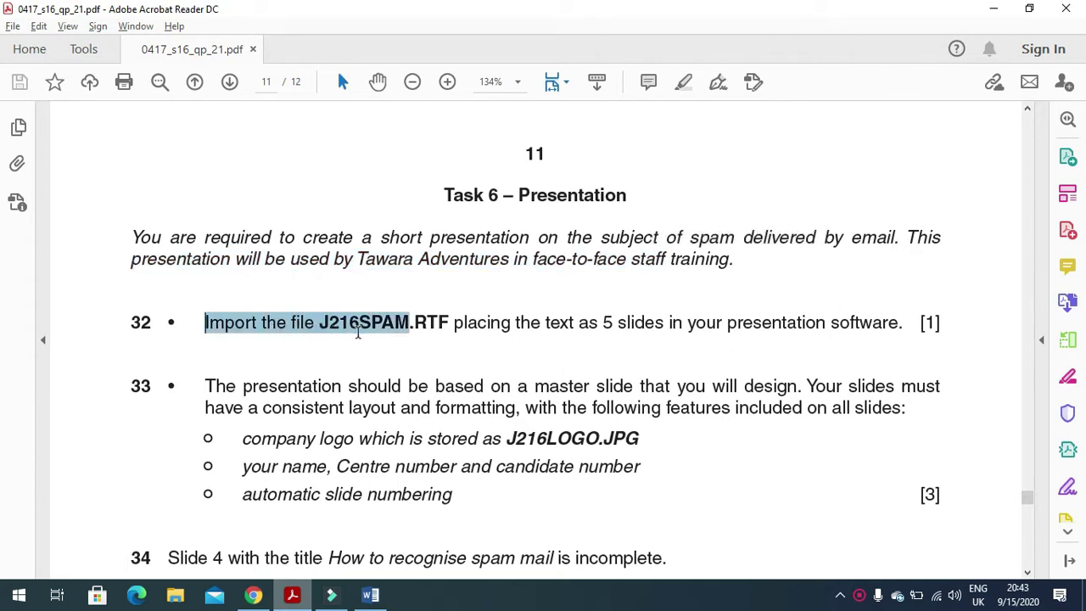
pyautogui.moveTo(413, 334); pyautogui.dragTo(874, 338)
# Launch PowerPoint 2016 from the Start search and start a blank presentation.
pyautogui.click(32, 599)
pyautogui.click(36, 602)
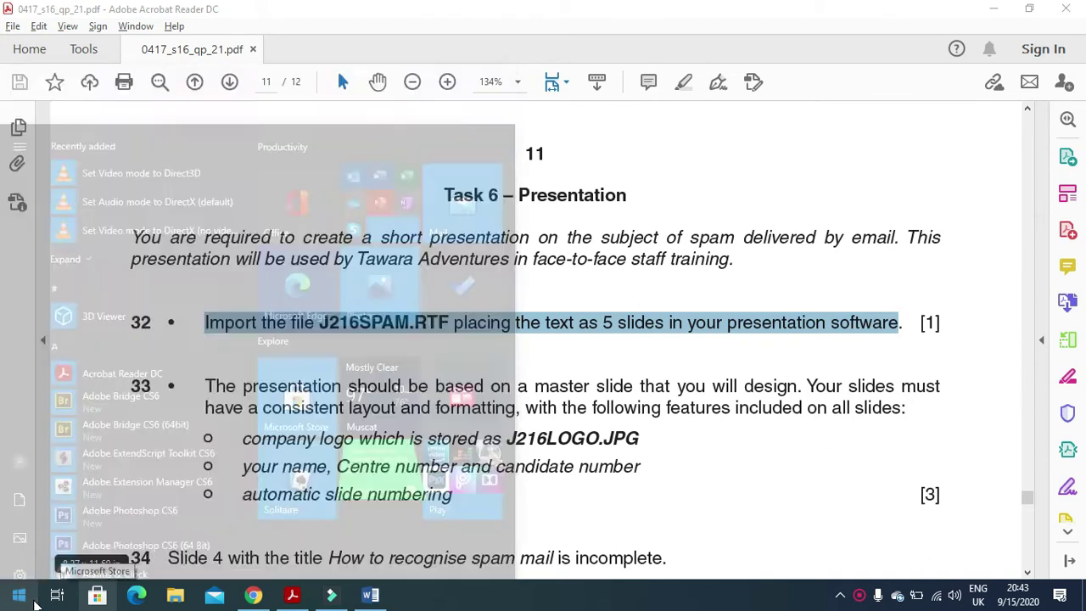
pyautogui.write('PO')
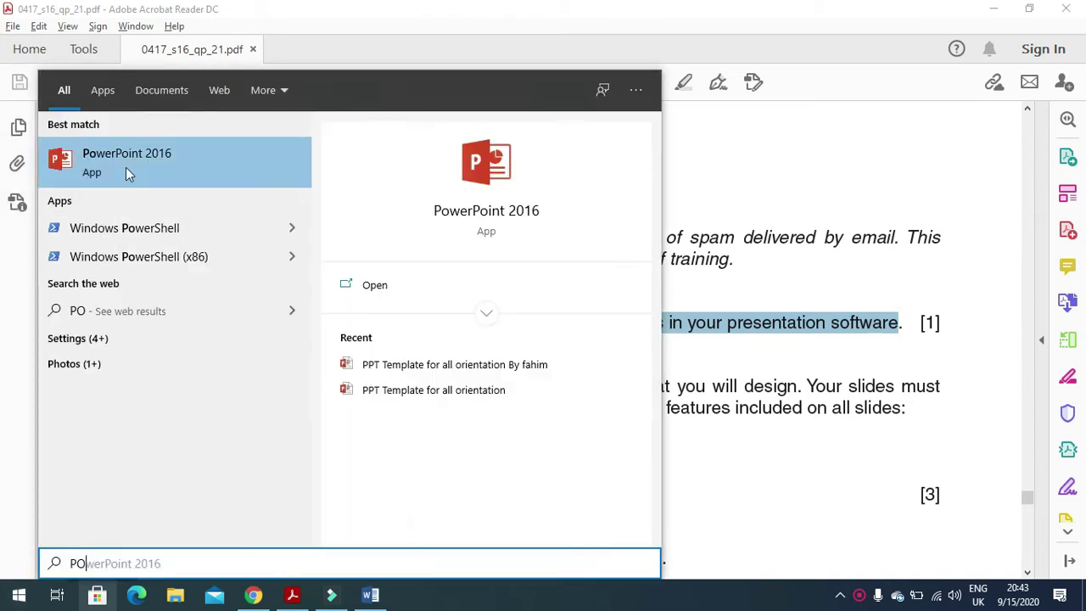
pyautogui.click(125, 167)
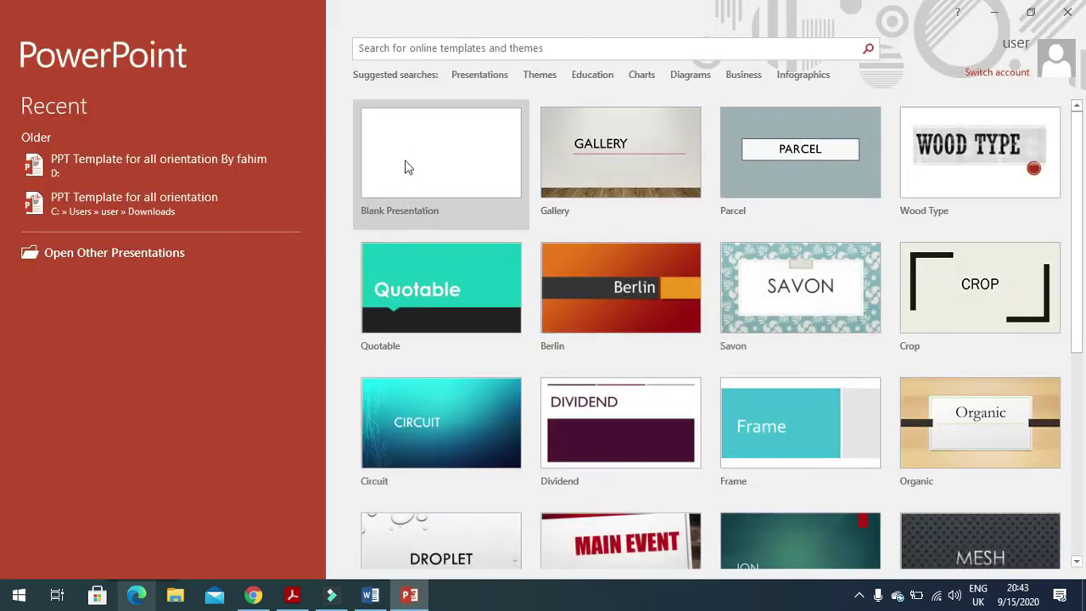
pyautogui.click(405, 167)
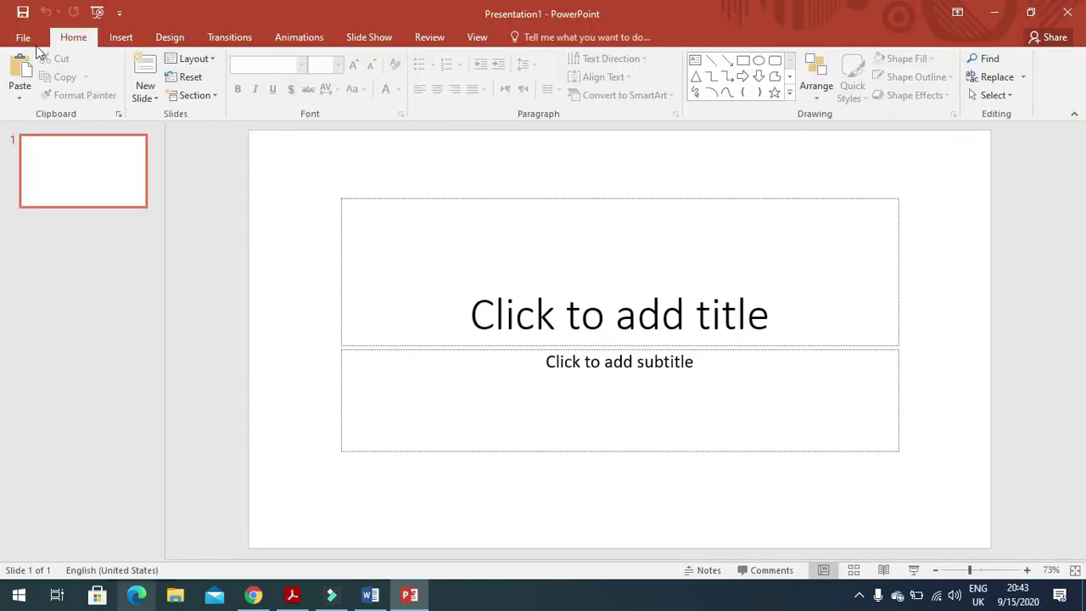
# Open J216SPAM from the 0417_s16_sf_21 desktop folder, listing All Files.
pyautogui.click(30, 38)
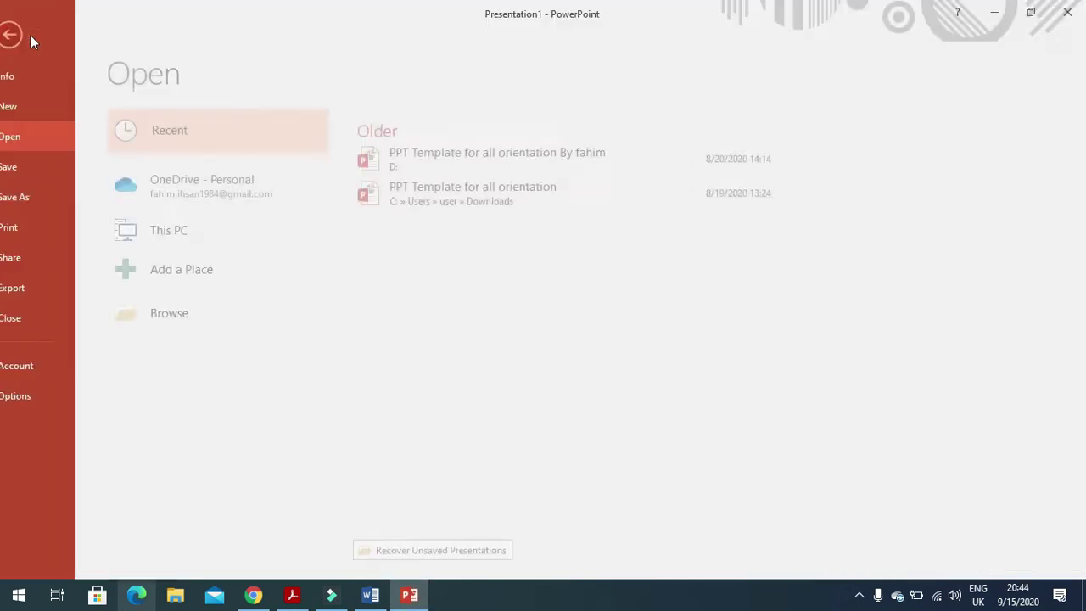
pyautogui.click(182, 313)
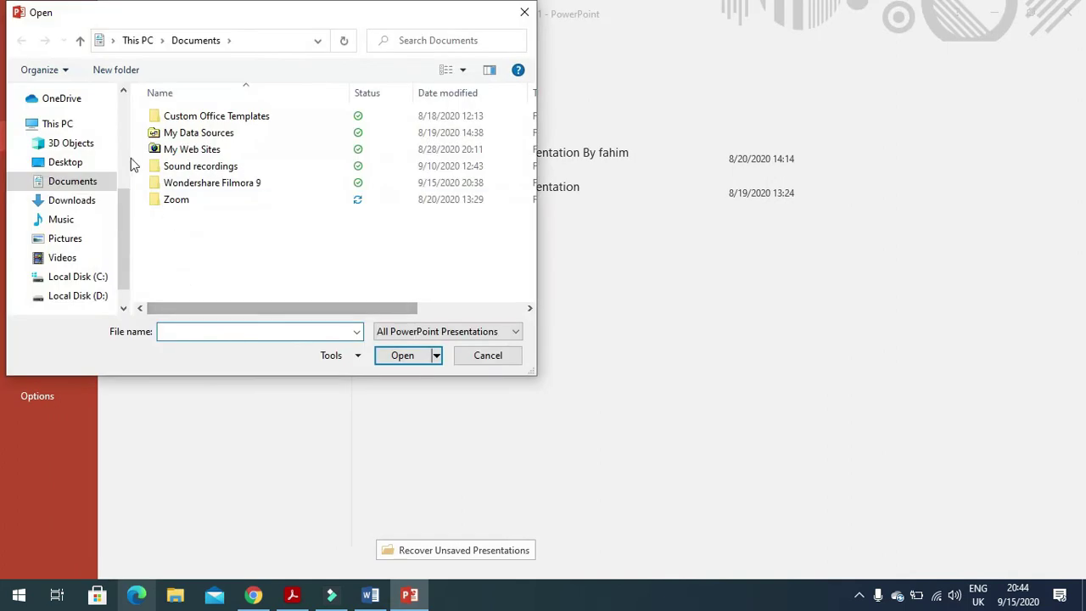
pyautogui.click(73, 164)
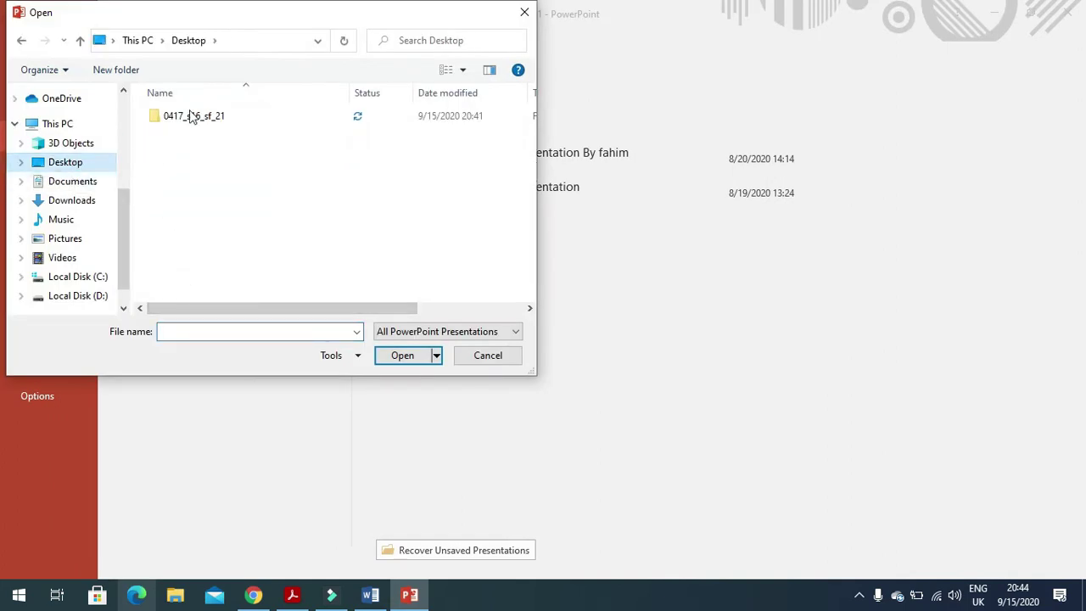
pyautogui.doubleClick(192, 119)
pyautogui.click(382, 336)
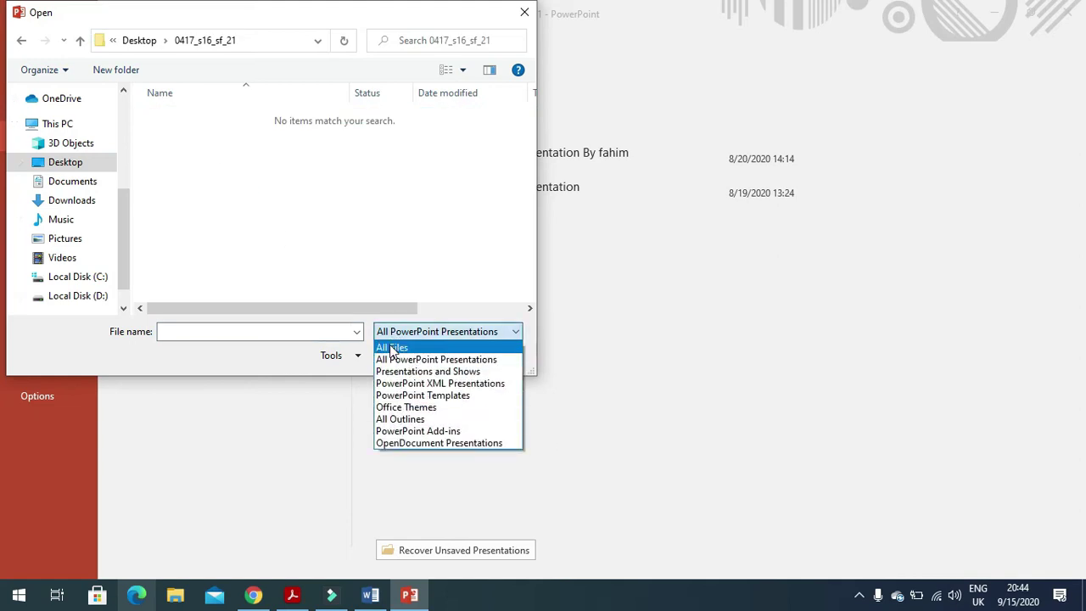
pyautogui.click(390, 343)
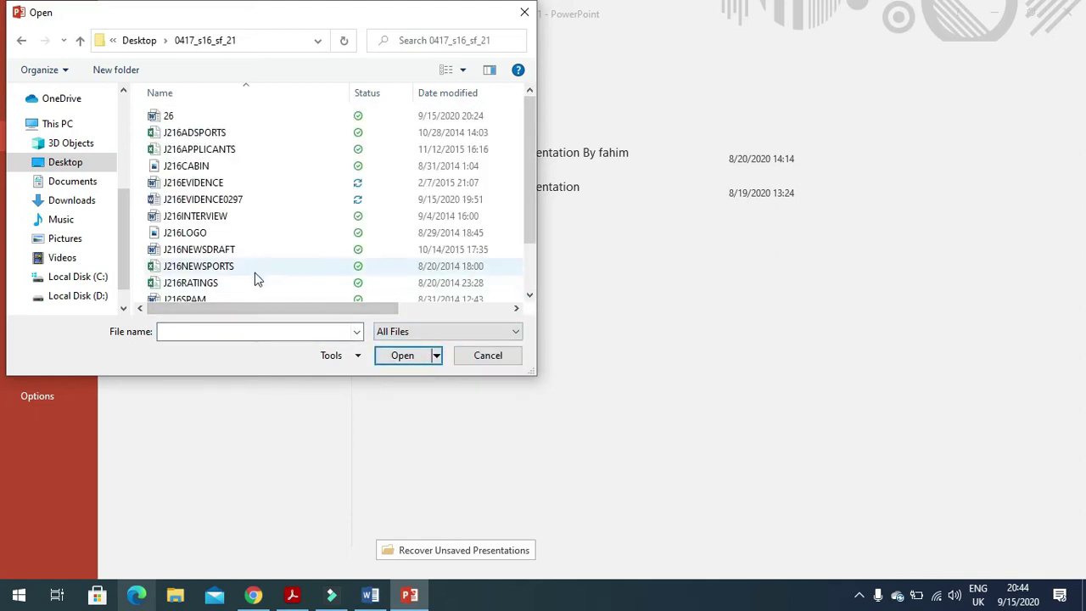
pyautogui.click(232, 299)
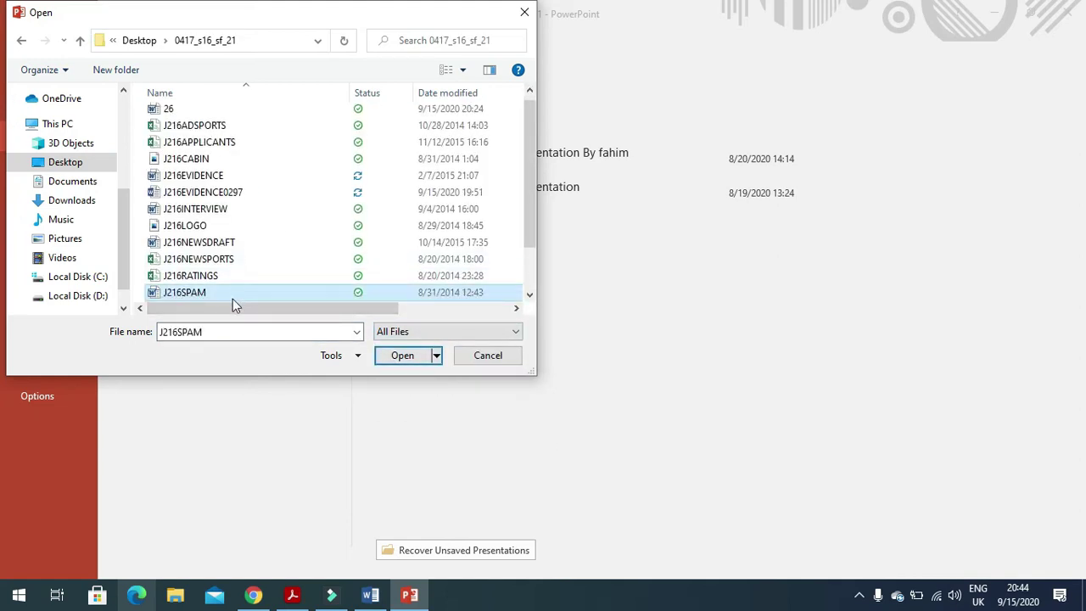
pyautogui.click(402, 356)
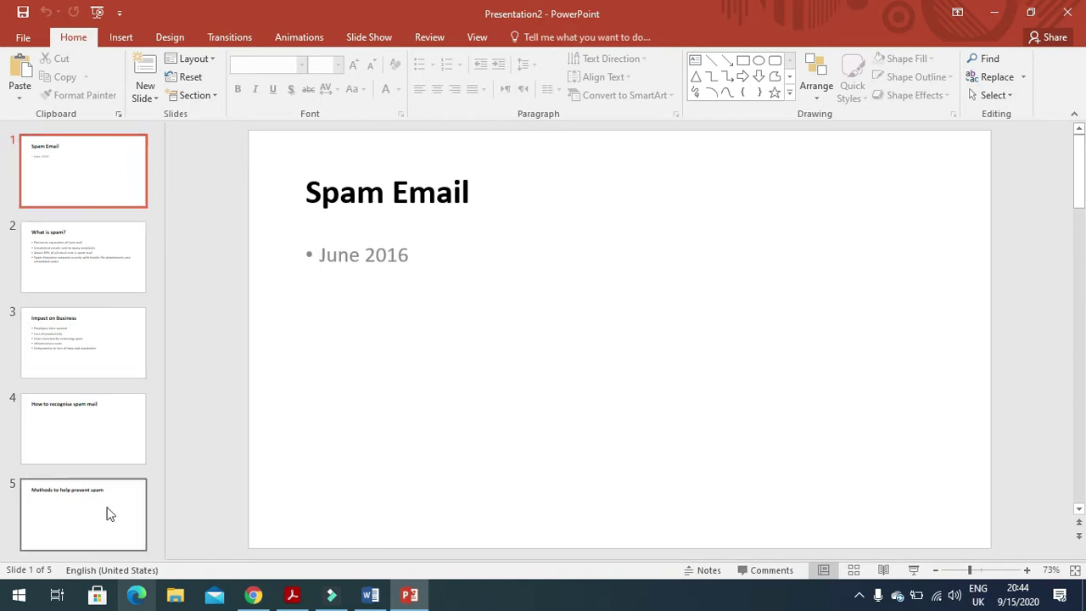
pyautogui.click(292, 595)
pyautogui.scroll(-1, 406, 422)
pyautogui.scroll(-1, 406, 422)
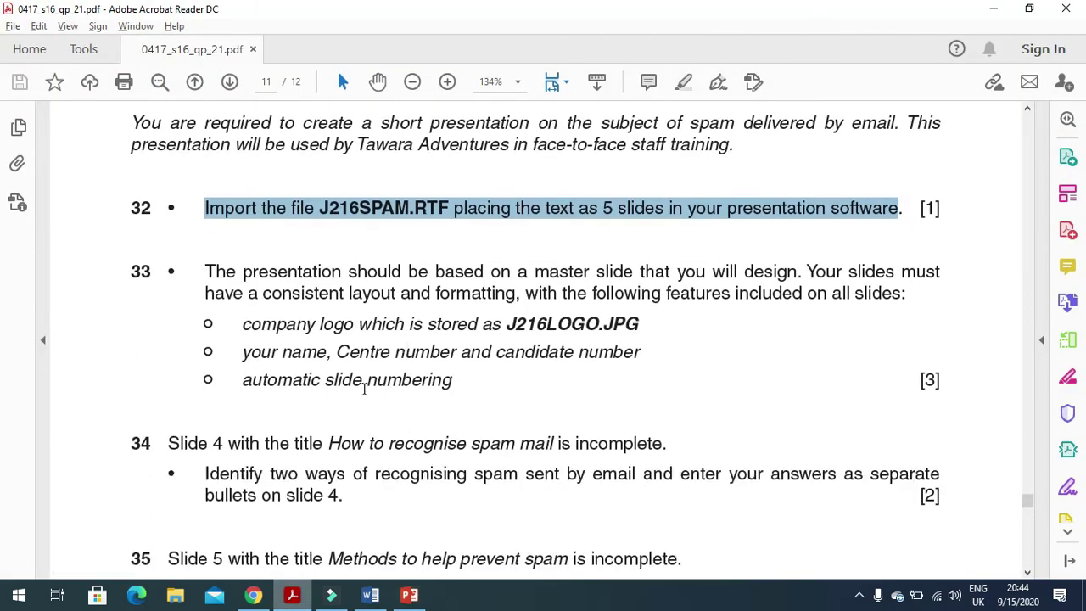
pyautogui.moveTo(200, 278)
pyautogui.mouseDown()
pyautogui.moveTo(590, 276)
pyautogui.moveTo(657, 293)
pyautogui.moveTo(953, 267)
pyautogui.moveTo(691, 301)
pyautogui.mouseUp()
pyautogui.moveTo(200, 296); pyautogui.dragTo(908, 300)
pyautogui.click(241, 333)
pyautogui.moveTo(241, 332); pyautogui.dragTo(608, 339)
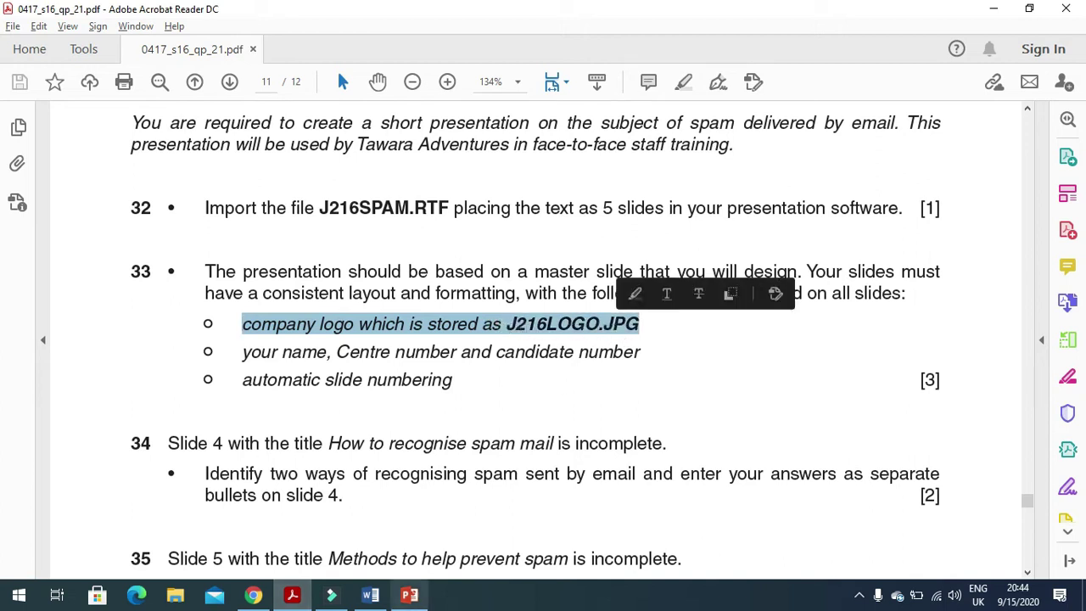
pyautogui.click(414, 597)
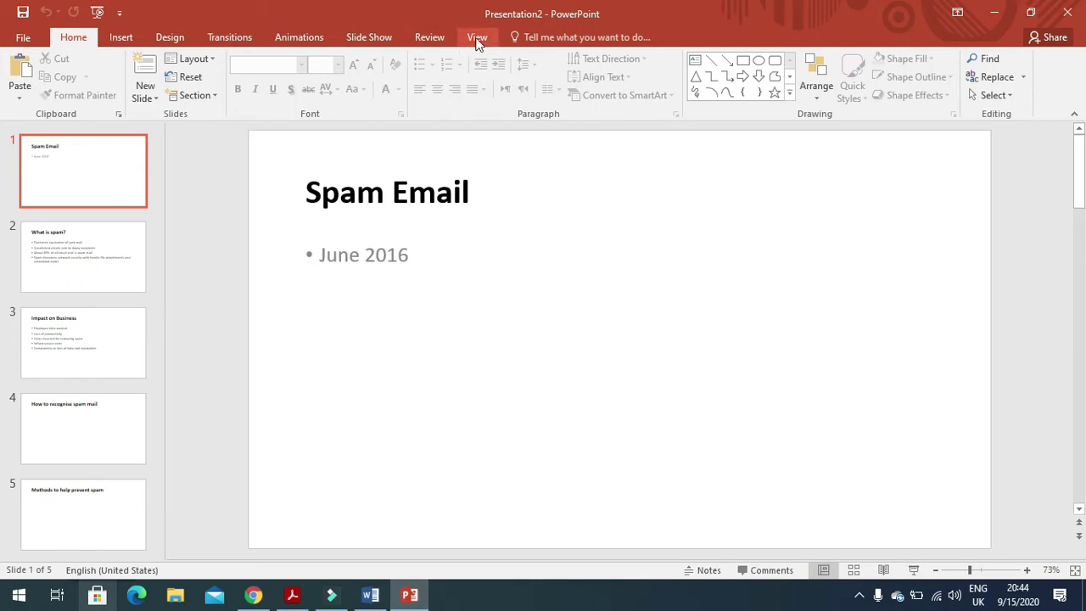
# Switch to Slide Master view and select the top master slide.
pyautogui.click(477, 39)
pyautogui.click(209, 86)
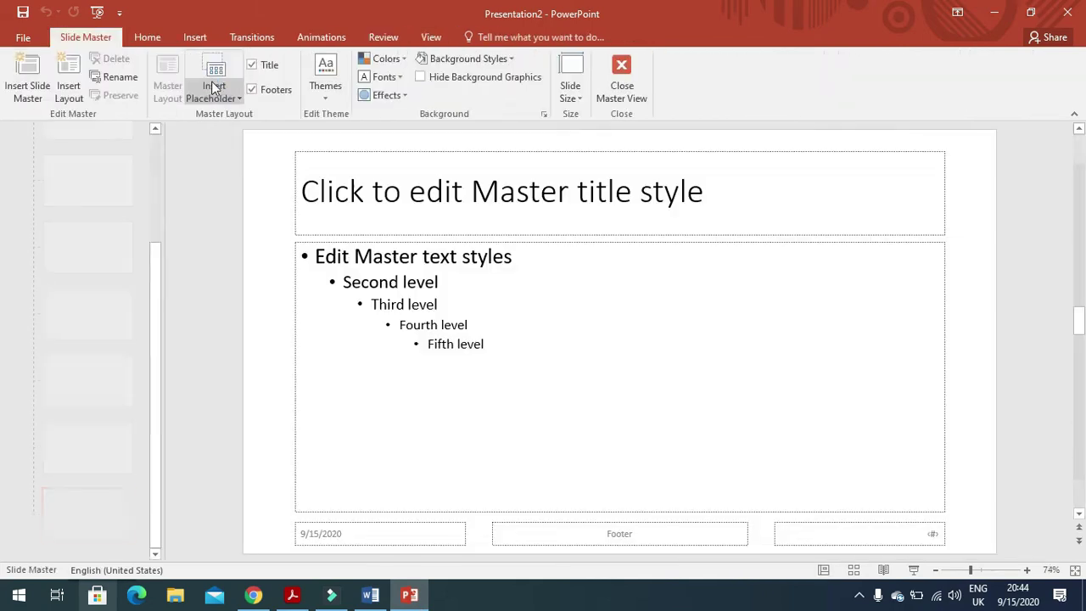
pyautogui.moveTo(157, 364); pyautogui.dragTo(162, 169)
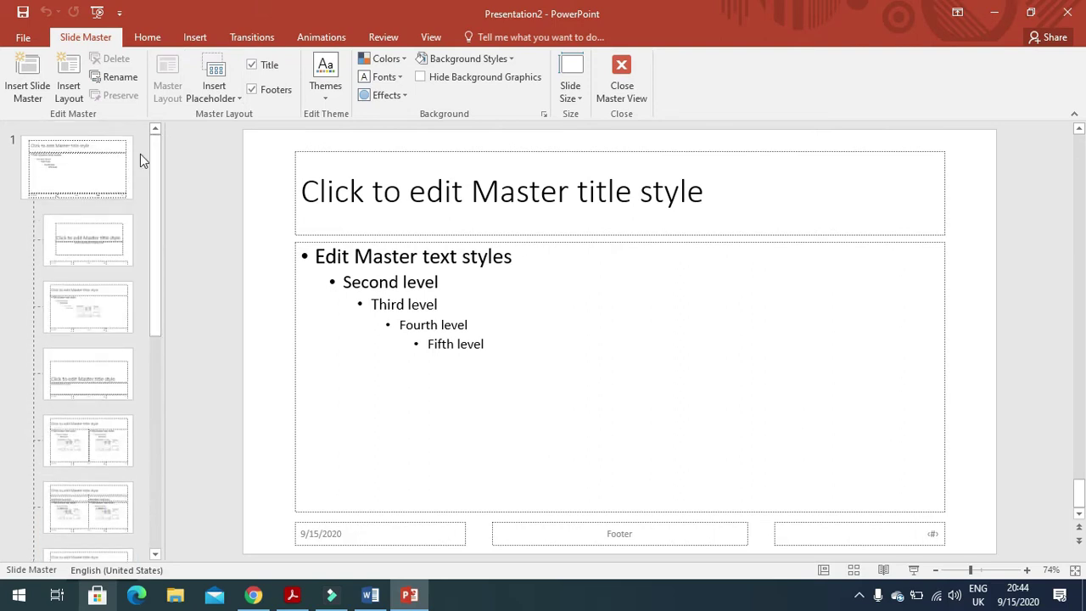
pyautogui.click(110, 174)
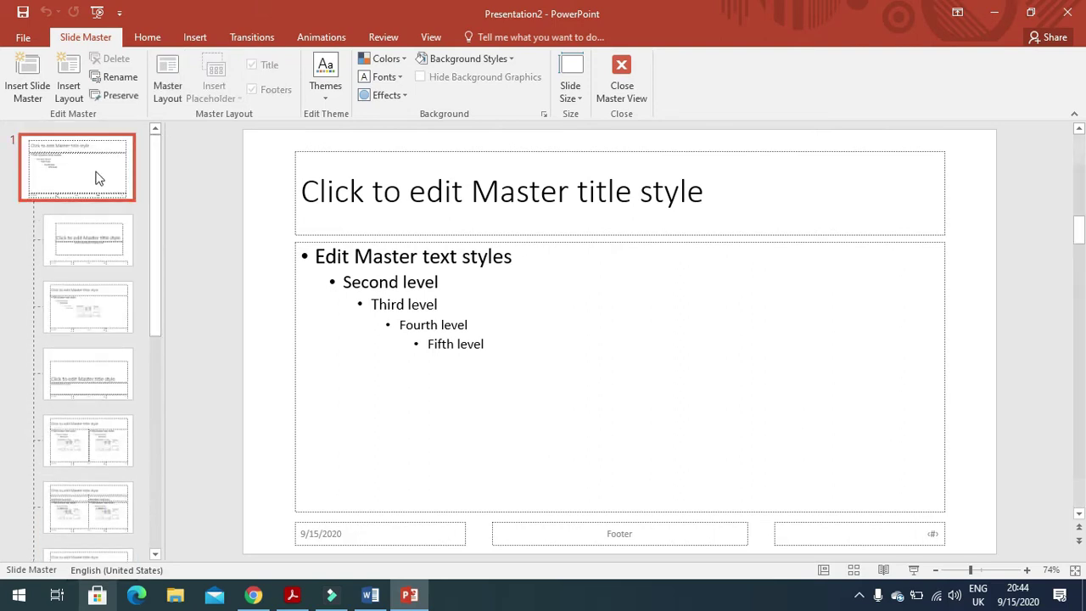
# Insert the J216LOGO picture from 0417_s16_sf_21 and move it to the top-right corner.
pyautogui.click(195, 37)
pyautogui.click(104, 81)
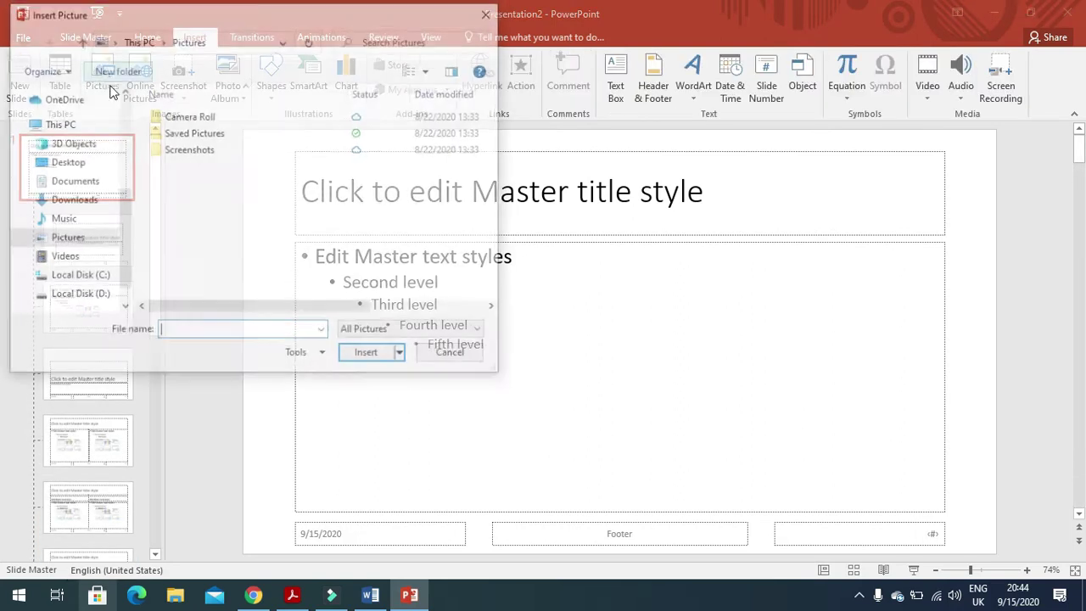
pyautogui.click(89, 162)
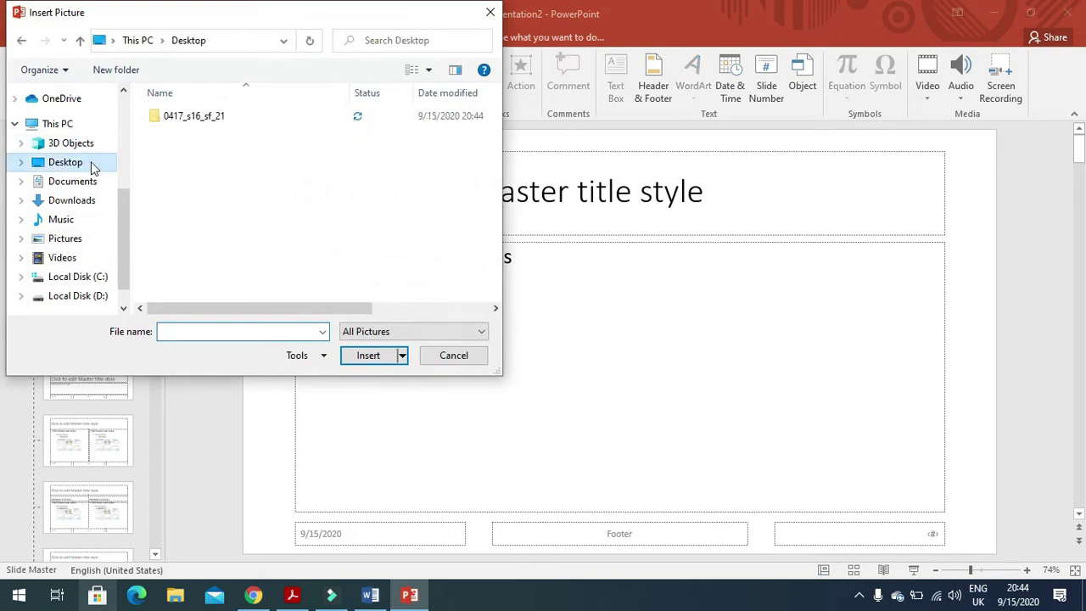
pyautogui.doubleClick(200, 127)
pyautogui.click(284, 149)
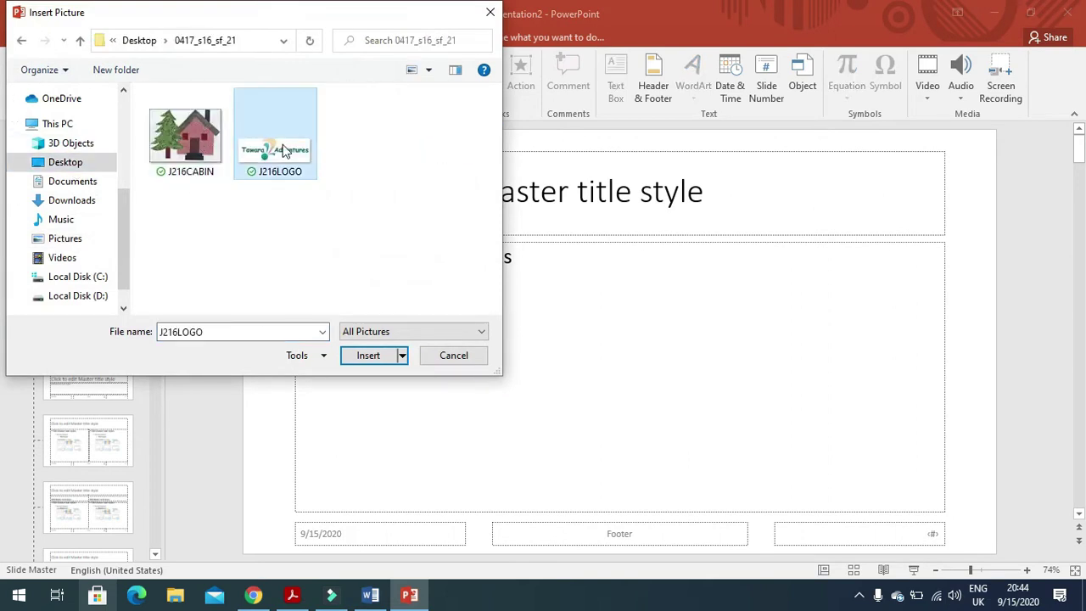
pyautogui.click(367, 355)
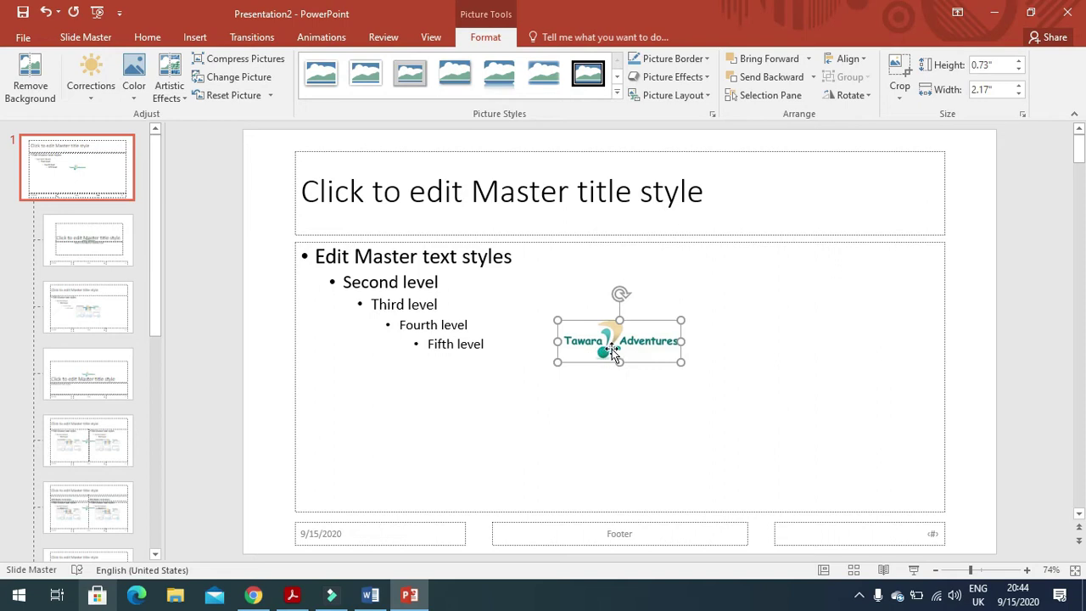
pyautogui.moveTo(606, 352); pyautogui.dragTo(930, 159)
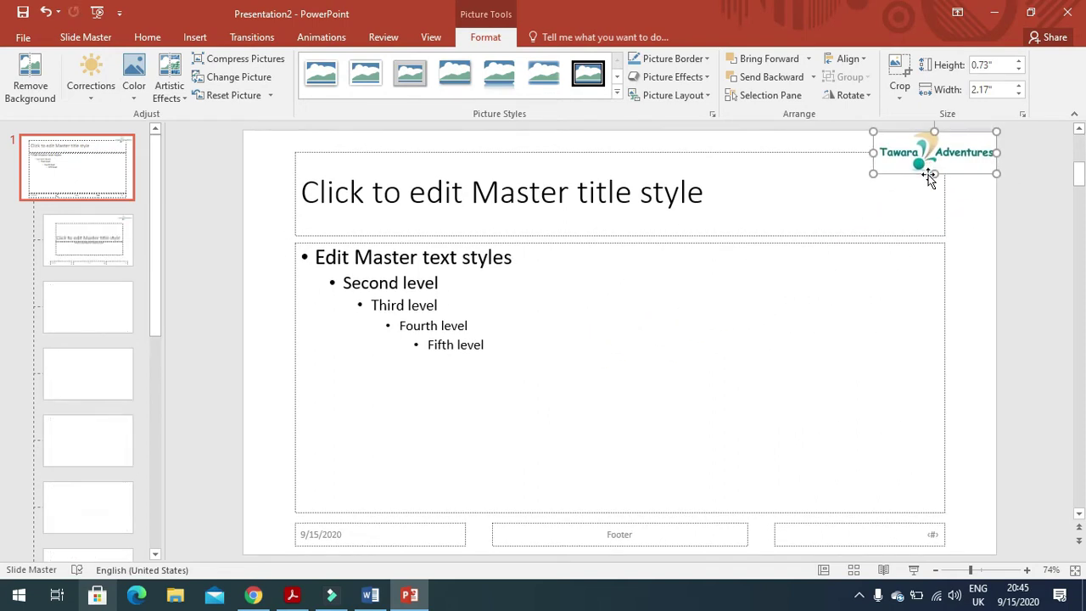
# Check the exam paper's requirement for name and candidate number in the footer.
pyautogui.click(292, 594)
pyautogui.moveTo(239, 355); pyautogui.dragTo(575, 373)
pyautogui.click(252, 594)
# Type the candidate's name, centre number and candidate number into the master's footer box.
pyautogui.click(292, 594)
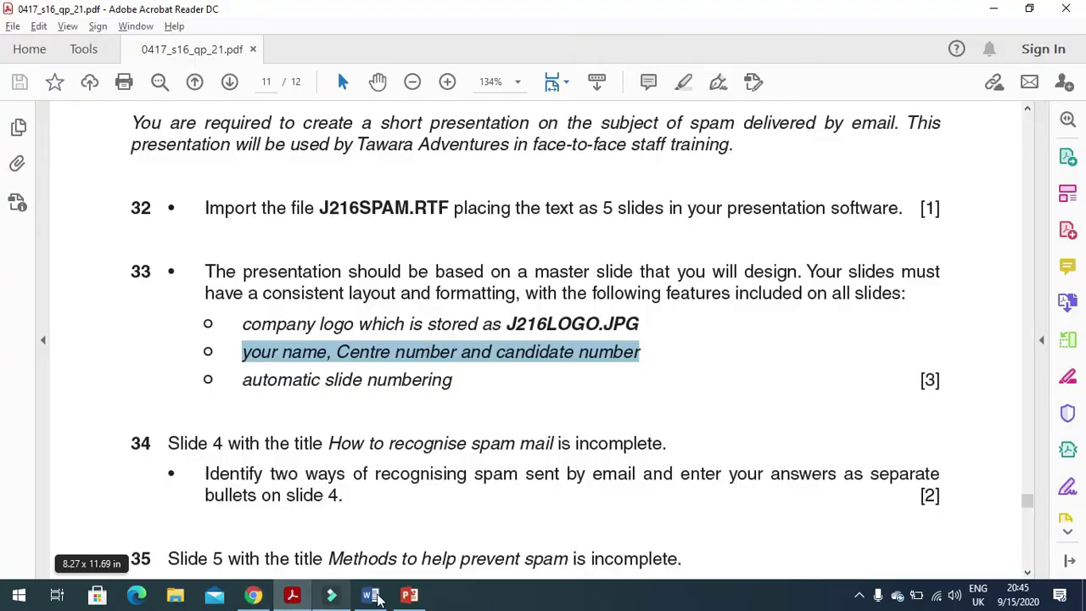
pyautogui.click(409, 594)
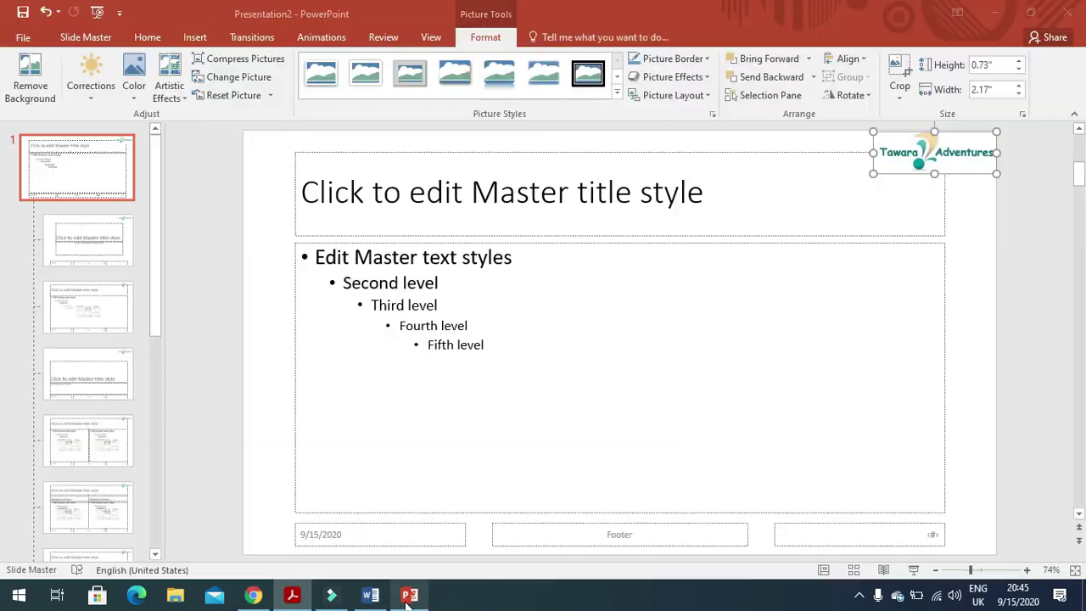
pyautogui.click(553, 544)
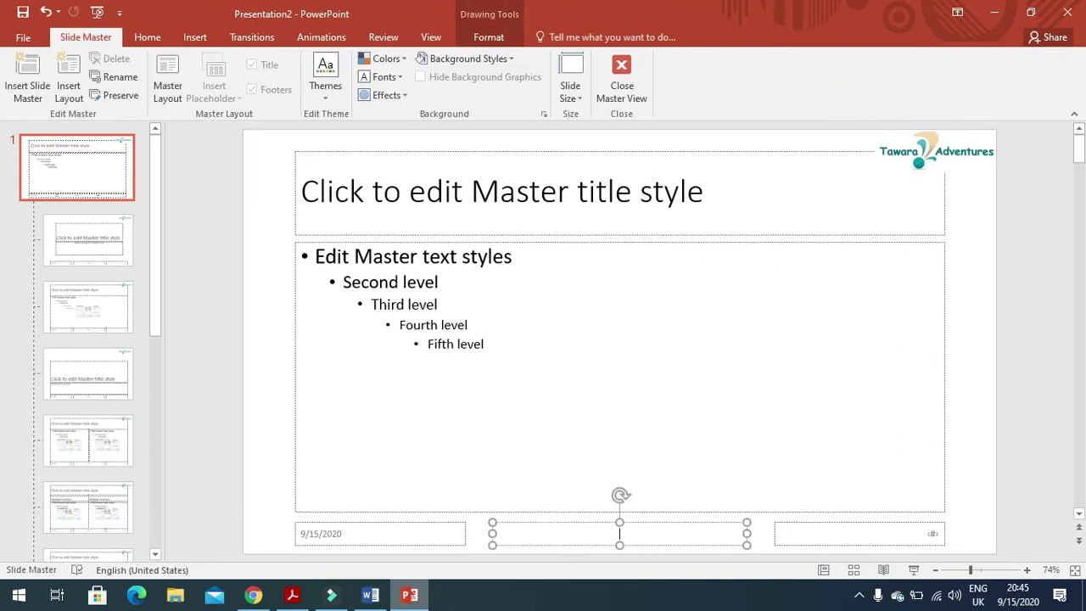
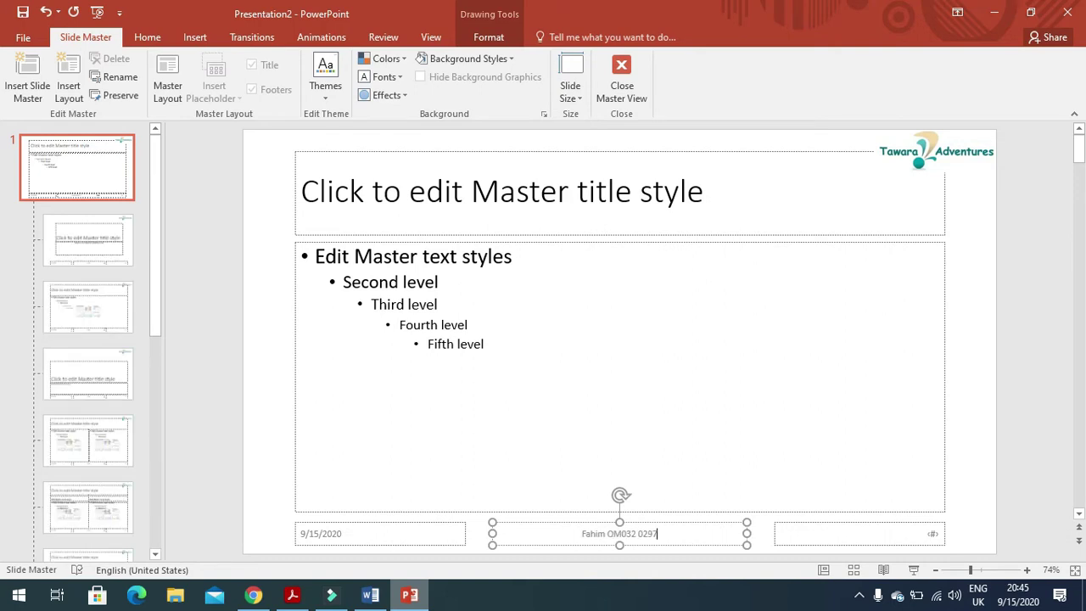
# Turn on slide numbers and footer in Header & Footer and apply to all slides.
pyautogui.click(292, 595)
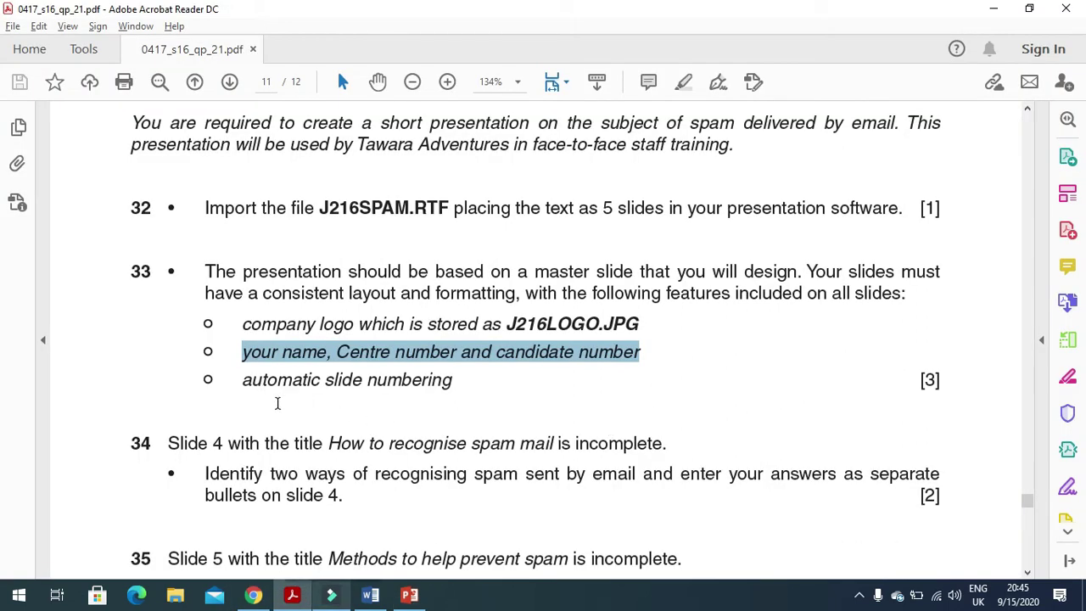
pyautogui.hotkey('alt', 'Tab')
pyautogui.click(916, 537)
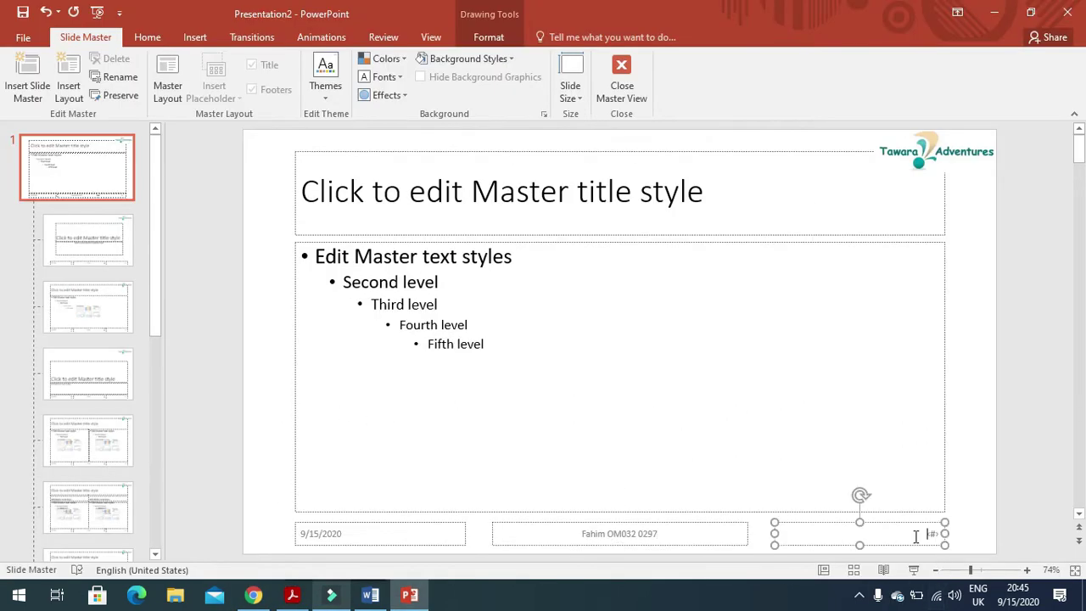
pyautogui.click(194, 37)
pyautogui.click(654, 88)
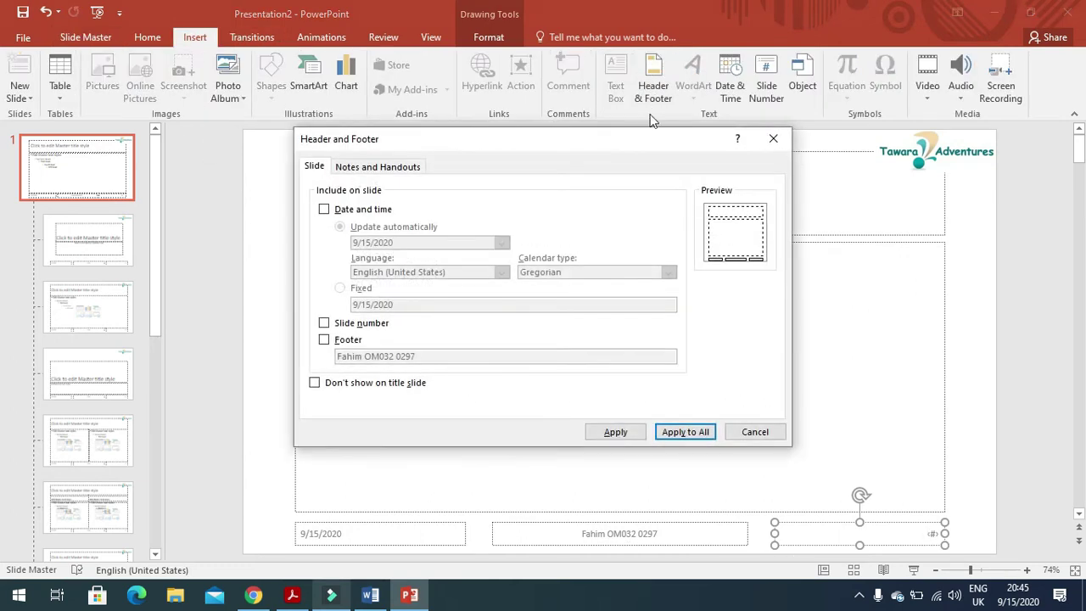
pyautogui.click(325, 340)
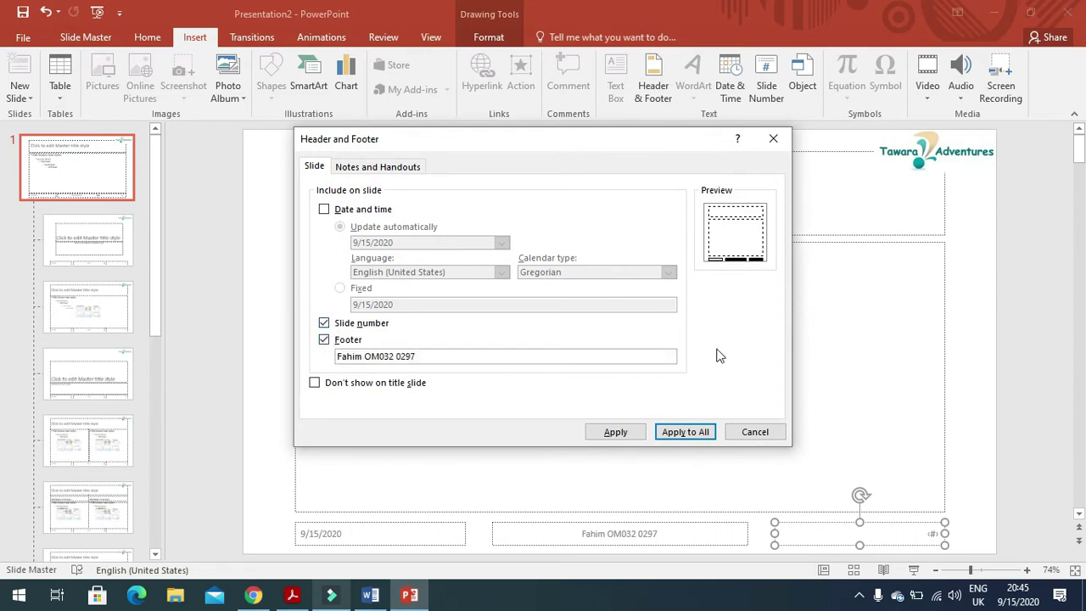
pyautogui.click(695, 435)
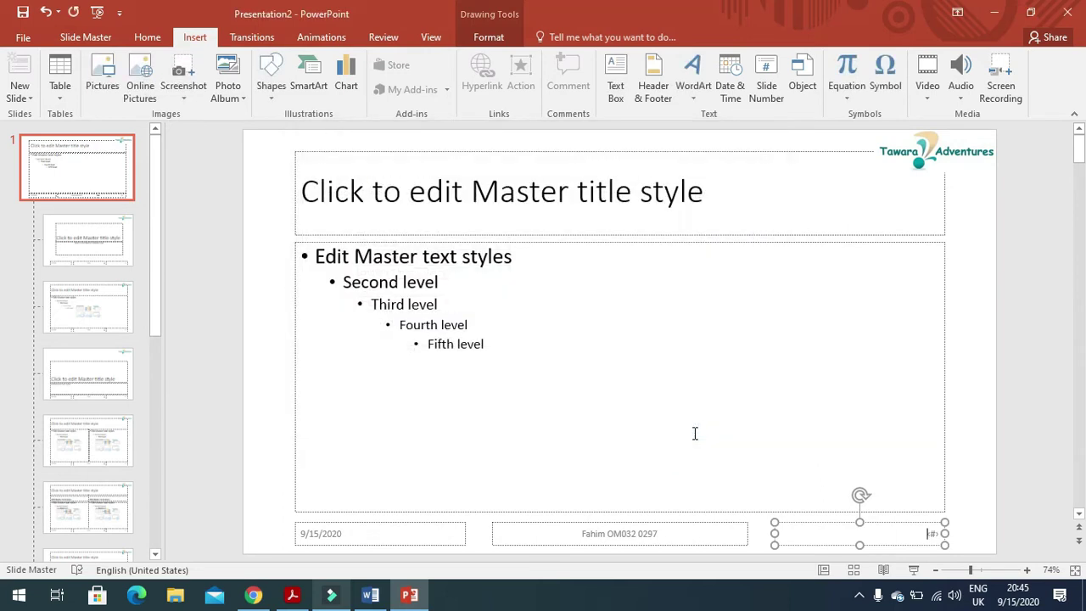
# Read question 34's instructions for the slide 4 bullet content.
pyautogui.click(291, 595)
pyautogui.scroll(-5, 427, 408)
pyautogui.moveTo(164, 178); pyautogui.dragTo(667, 183)
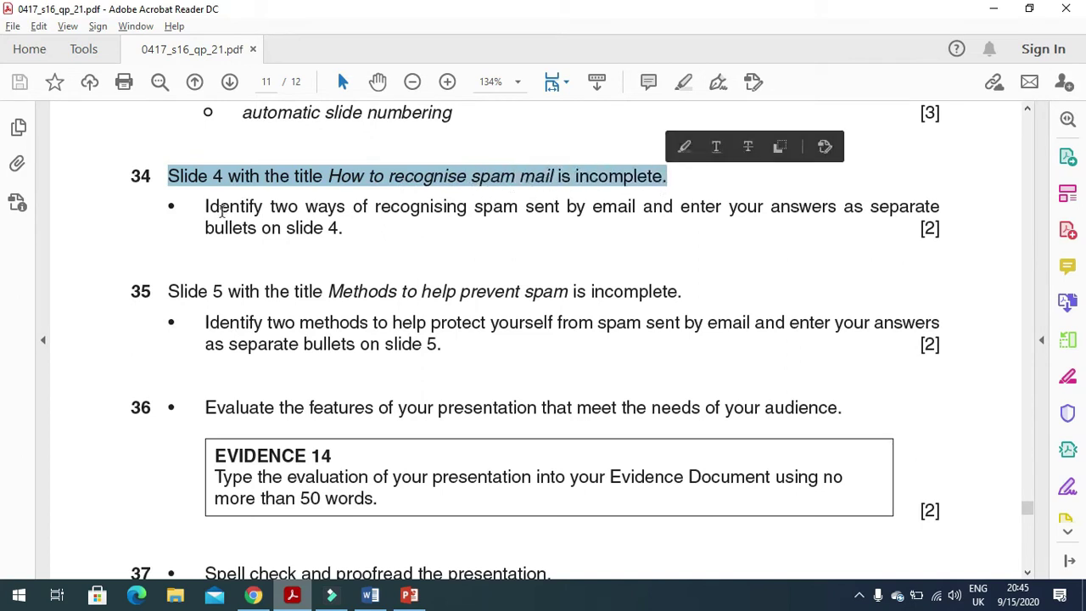
pyautogui.moveTo(205, 207); pyautogui.dragTo(781, 215)
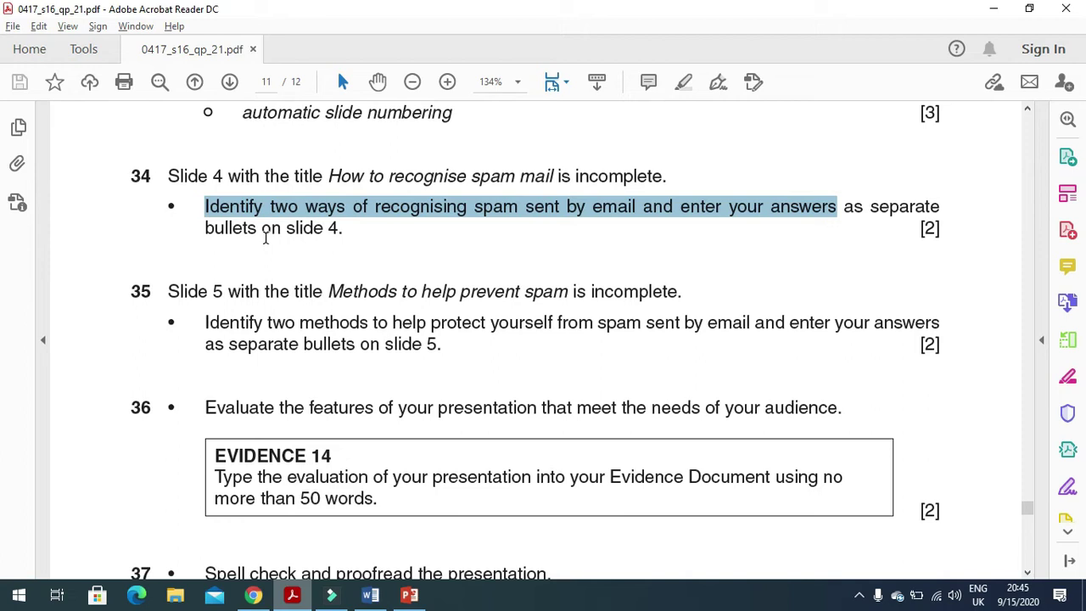
# Close Slide Master by switching PowerPoint back to Normal view.
pyautogui.click(419, 598)
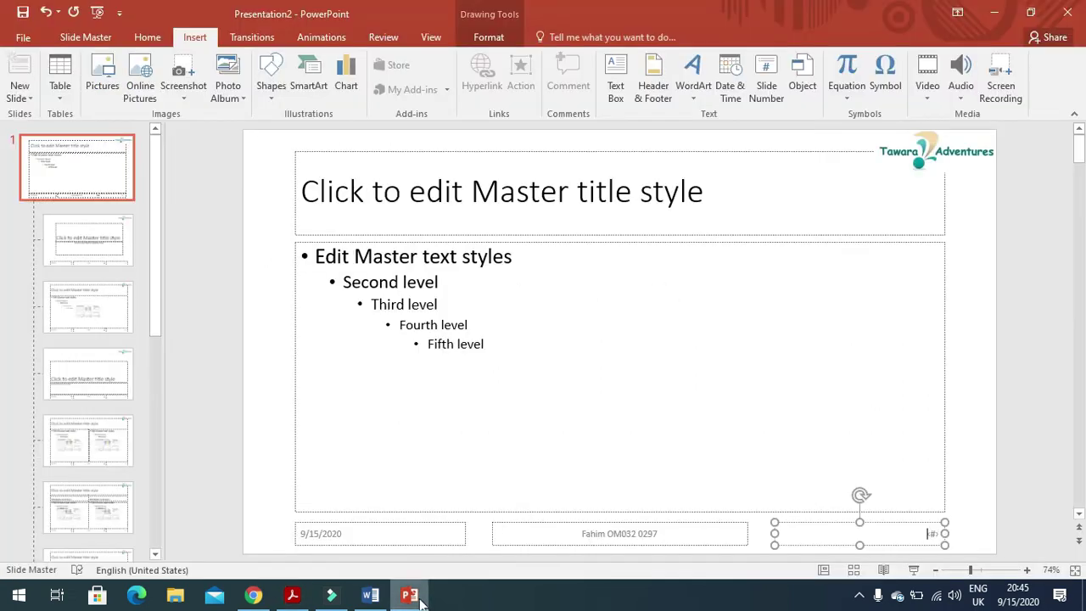
pyautogui.click(432, 38)
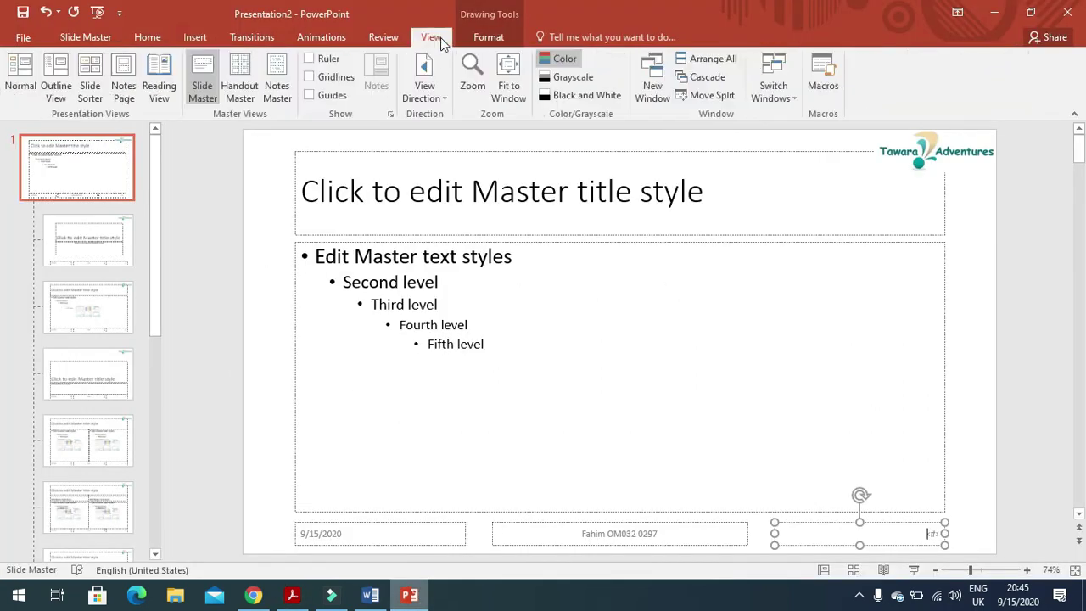
pyautogui.click(20, 75)
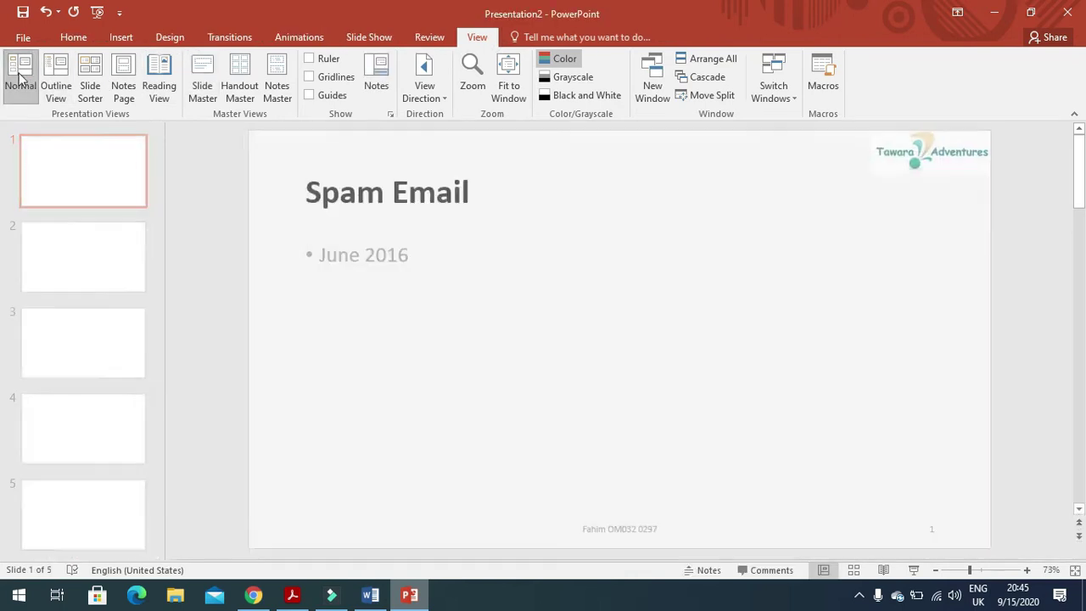
# On slide 4, type the bullets 'INCORRECT GRAMMAR/SPELLING' and 'Absence of logo'.
pyautogui.click(70, 448)
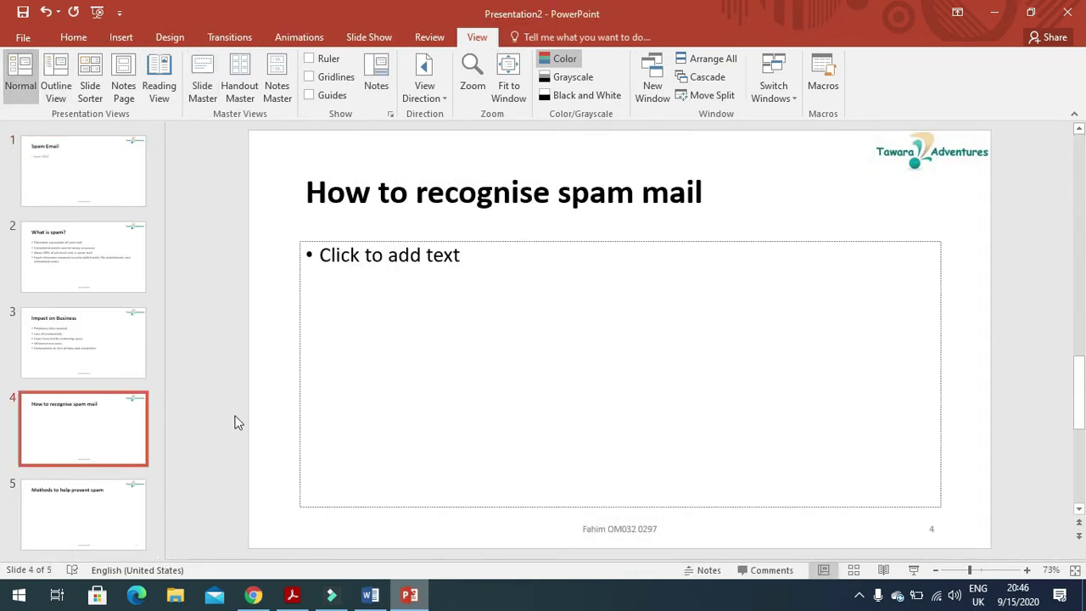
pyautogui.click(490, 264)
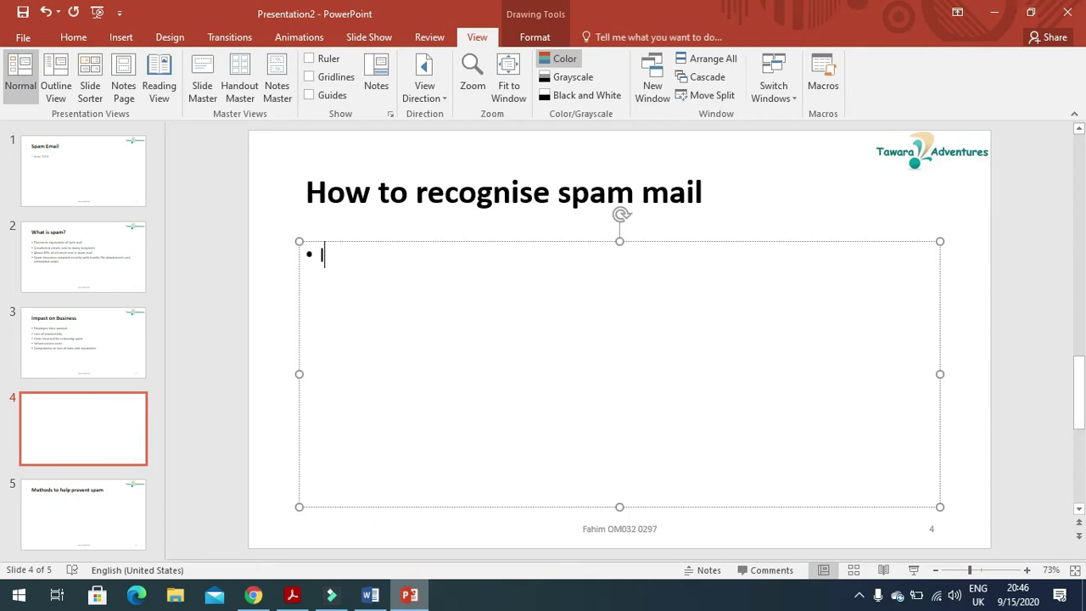
pyautogui.write('INCO')
pyautogui.press('BackSpace')
pyautogui.write('ORRECT GRAMM')
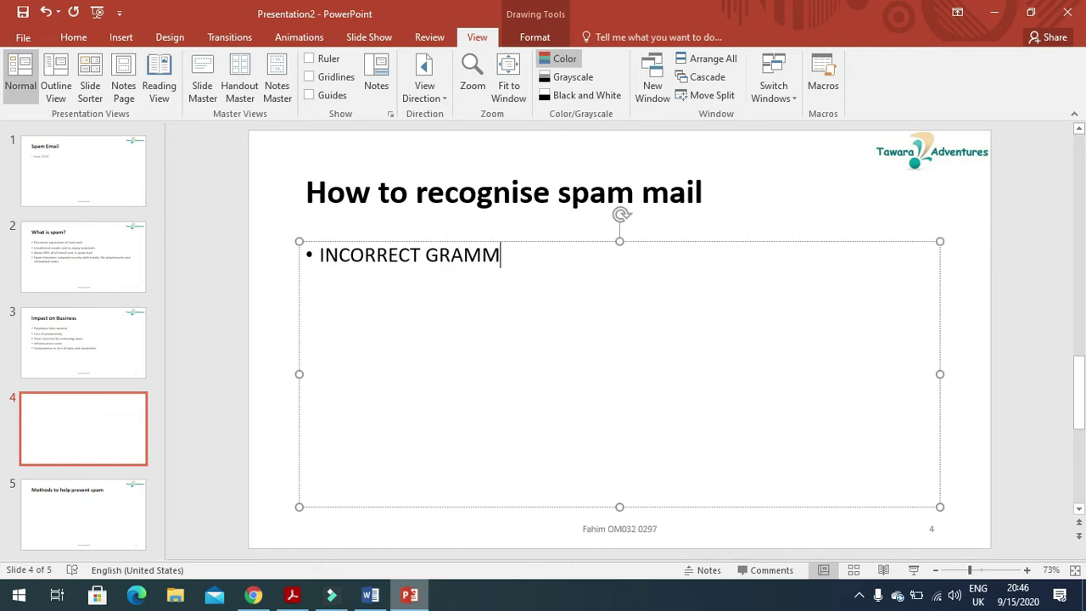
pyautogui.write('AR')
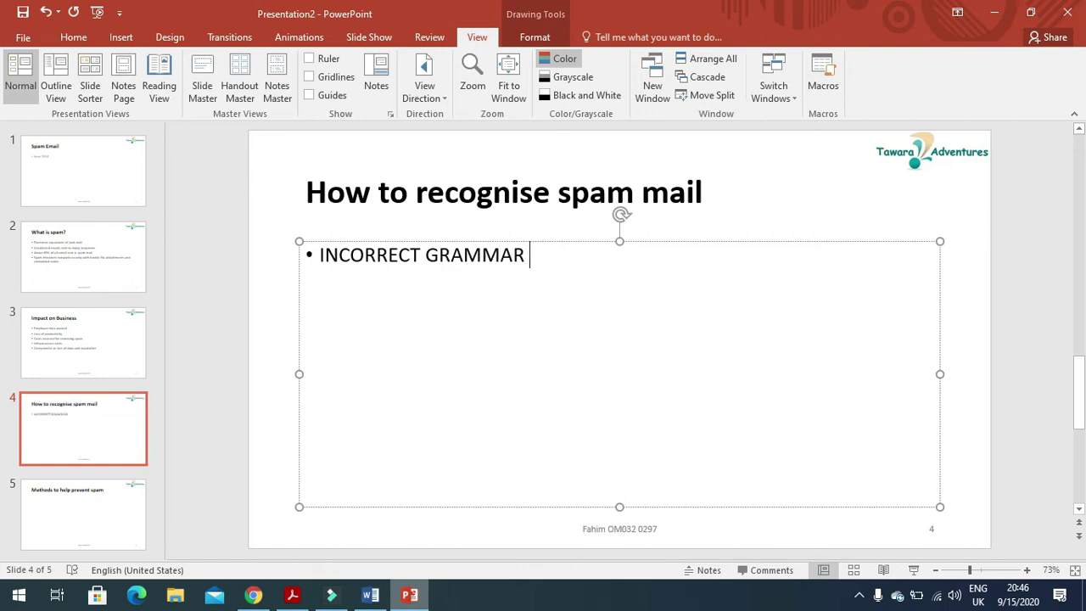
pyautogui.press('BackSpace')
pyautogui.write('/SPELLING')
pyautogui.press('Return')
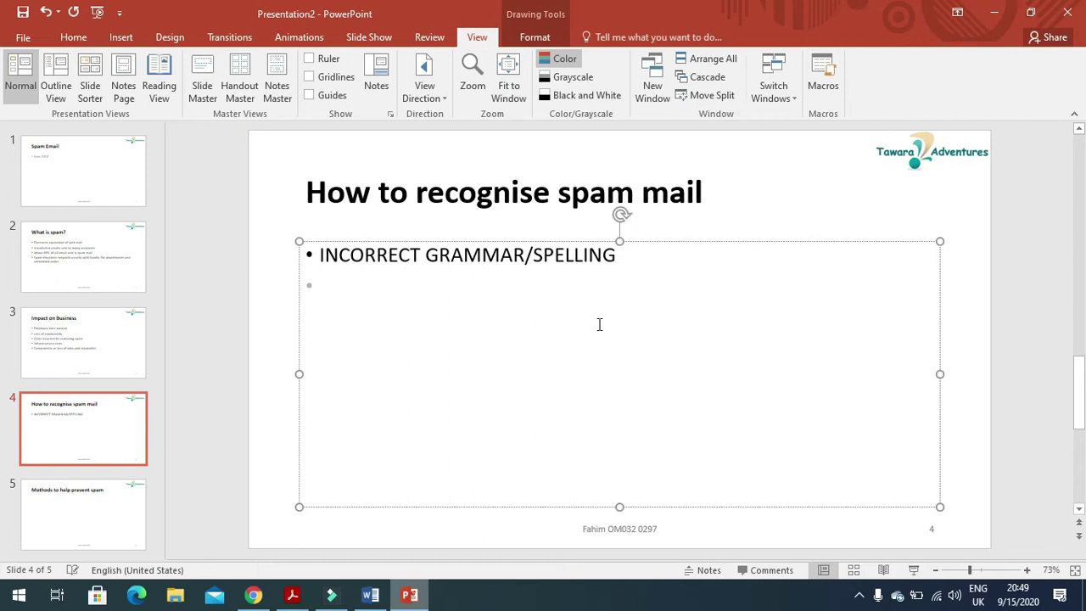
pyautogui.write('Absence ')
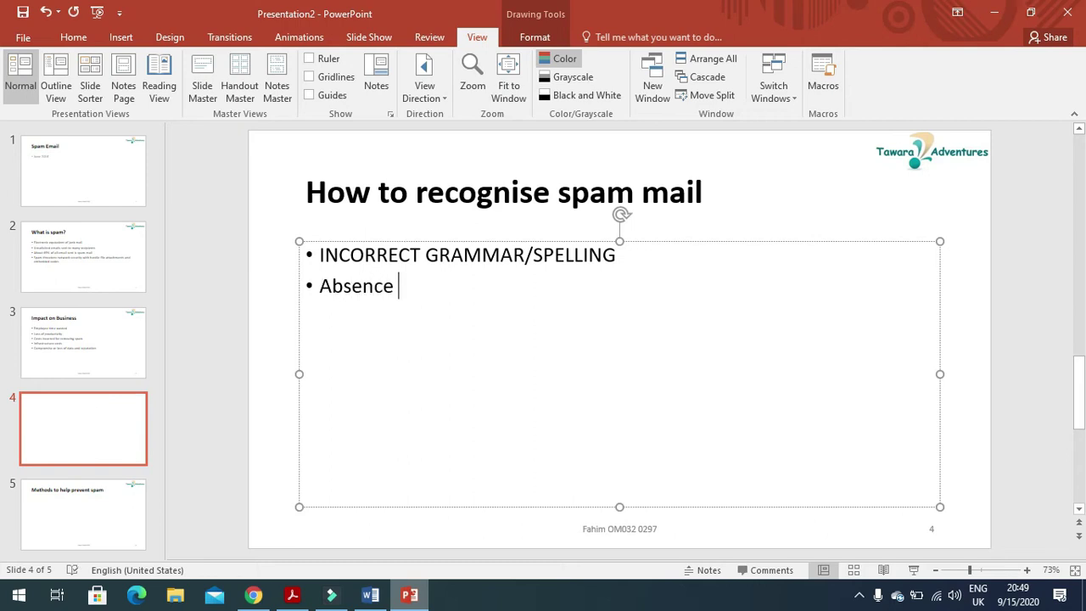
pyautogui.write('of logo')
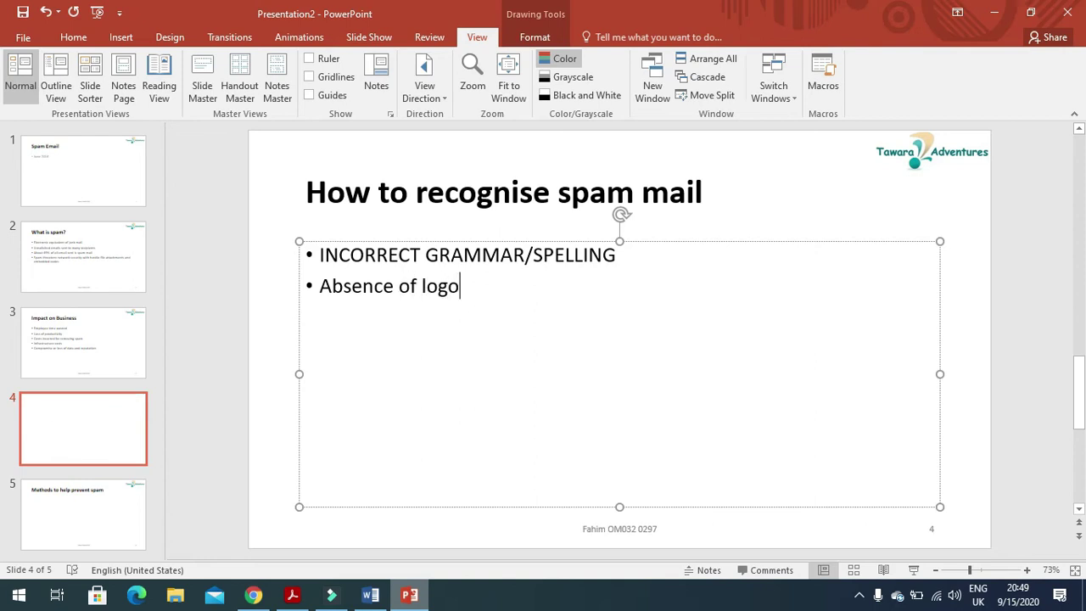
pyautogui.press('Return')
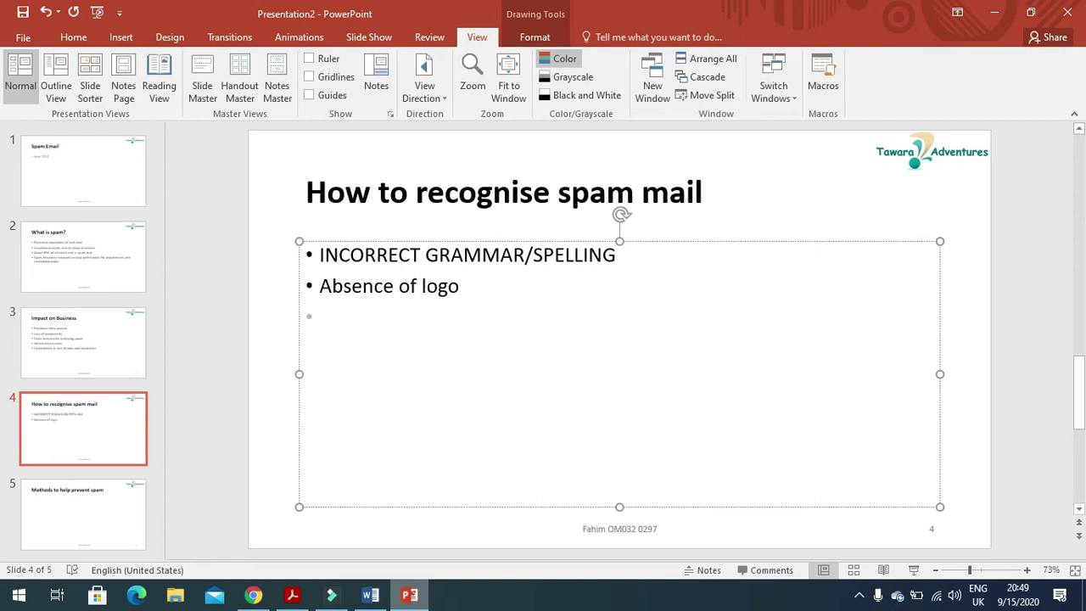
# Add bullets for personal information requests, suspicious attachments, urgent offers, links within the message body, generic greeting.
pyautogui.write('request ')
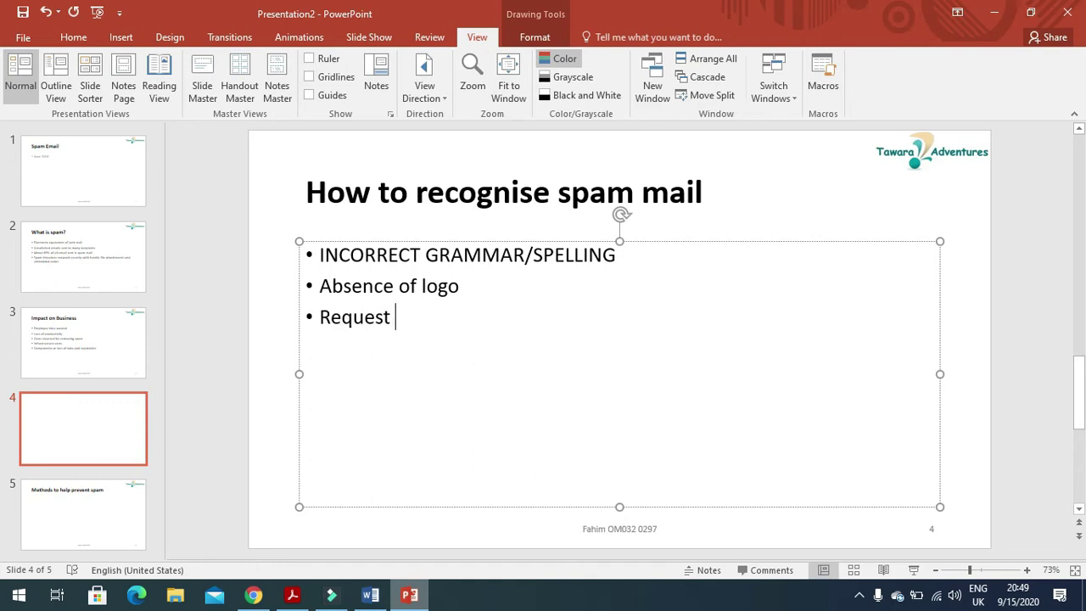
pyautogui.write('for personal information')
pyautogui.press('Return')
pyautogui.write('suspi')
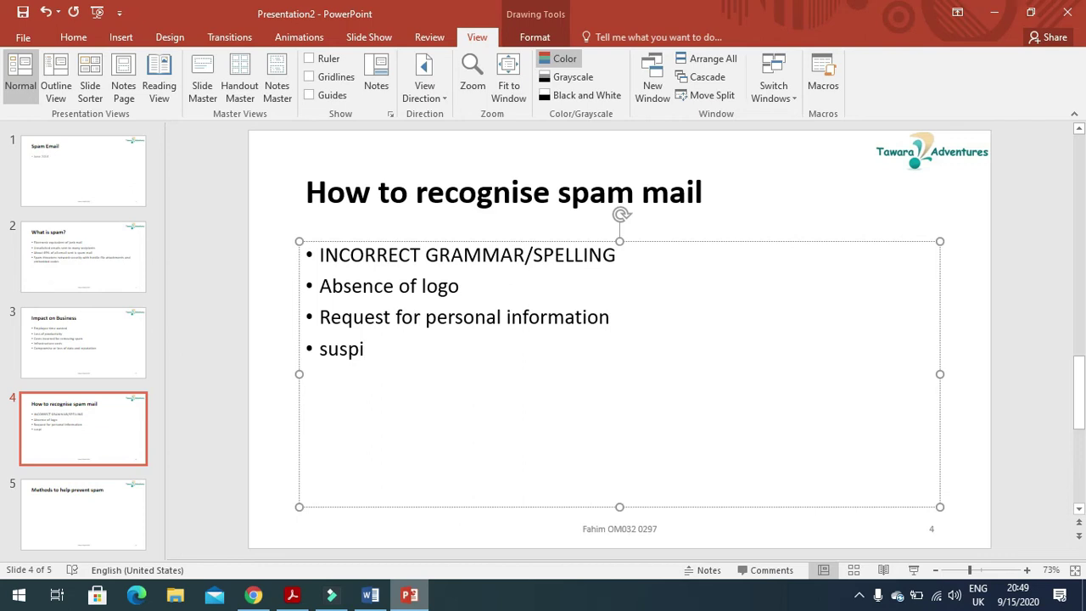
pyautogui.write('cious ')
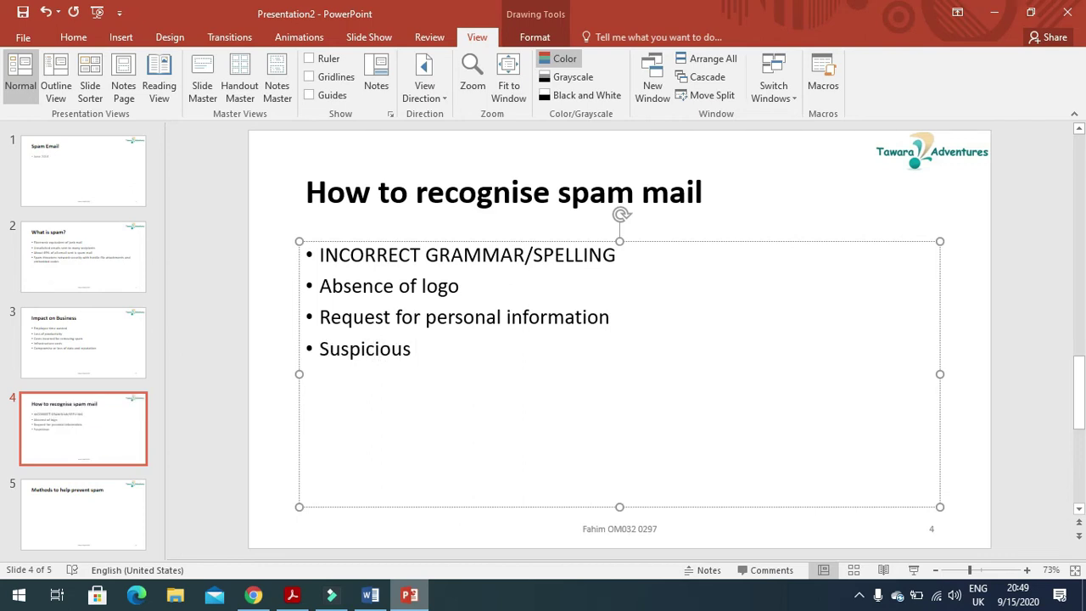
pyautogui.write('attachments')
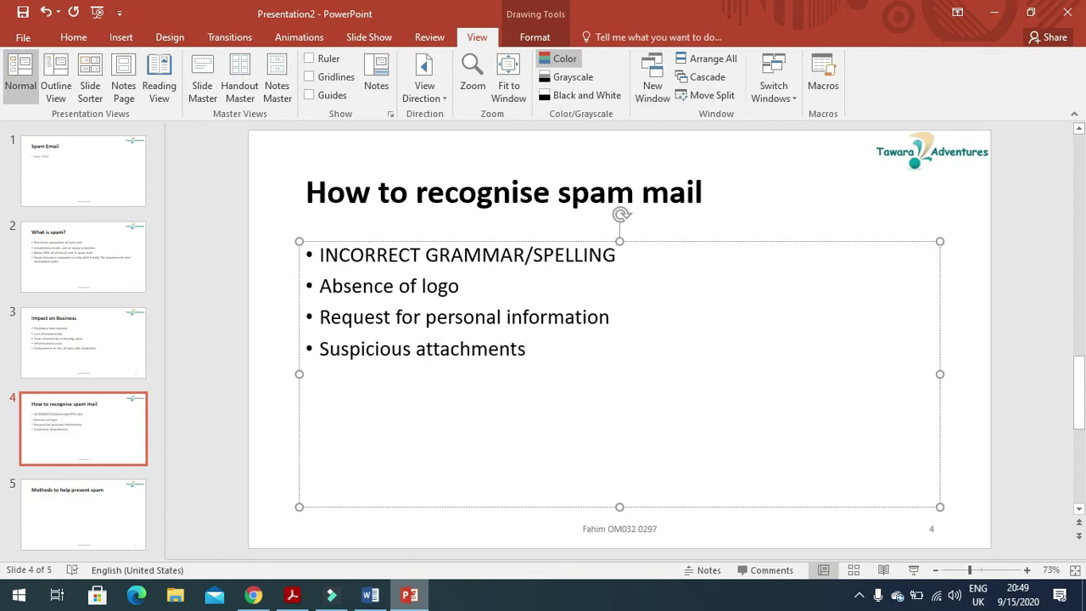
pyautogui.press('Return')
pyautogui.write('urgent/too ')
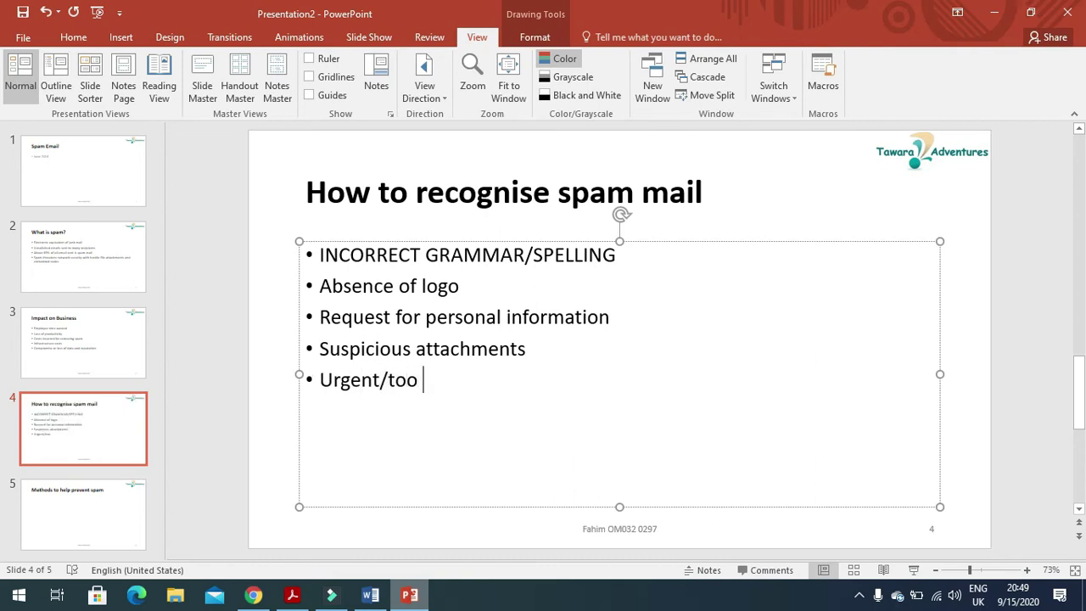
pyautogui.write('good to be ')
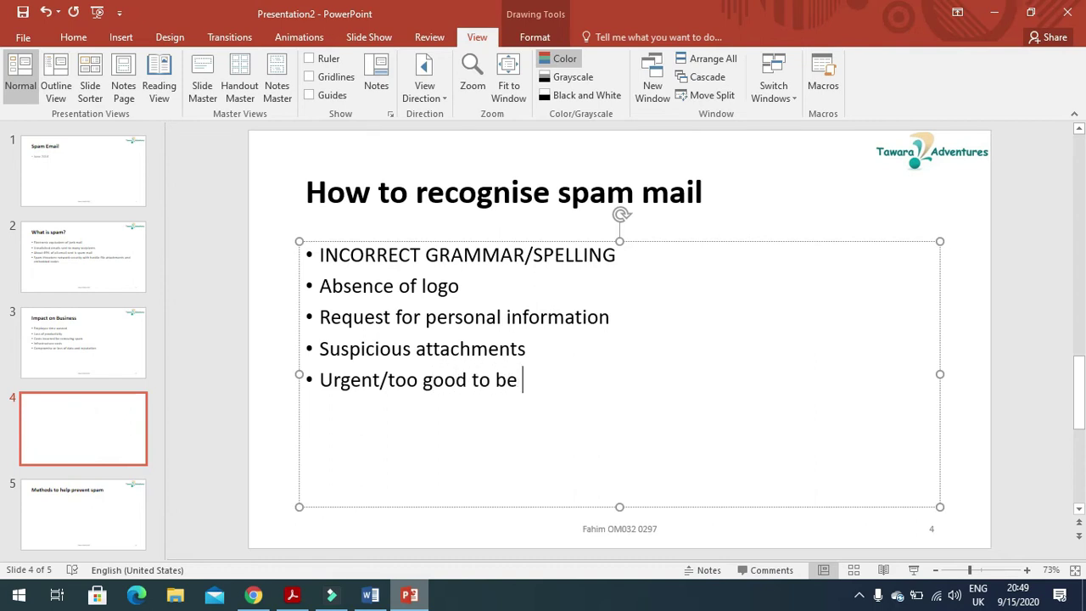
pyautogui.write('true')
pyautogui.press('Return')
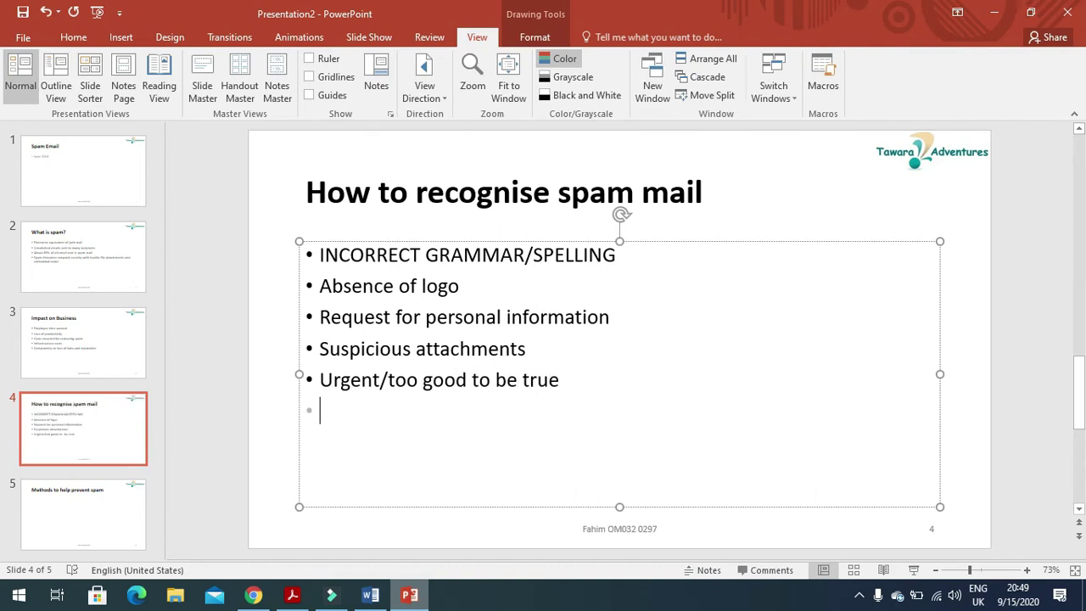
pyautogui.write('l')
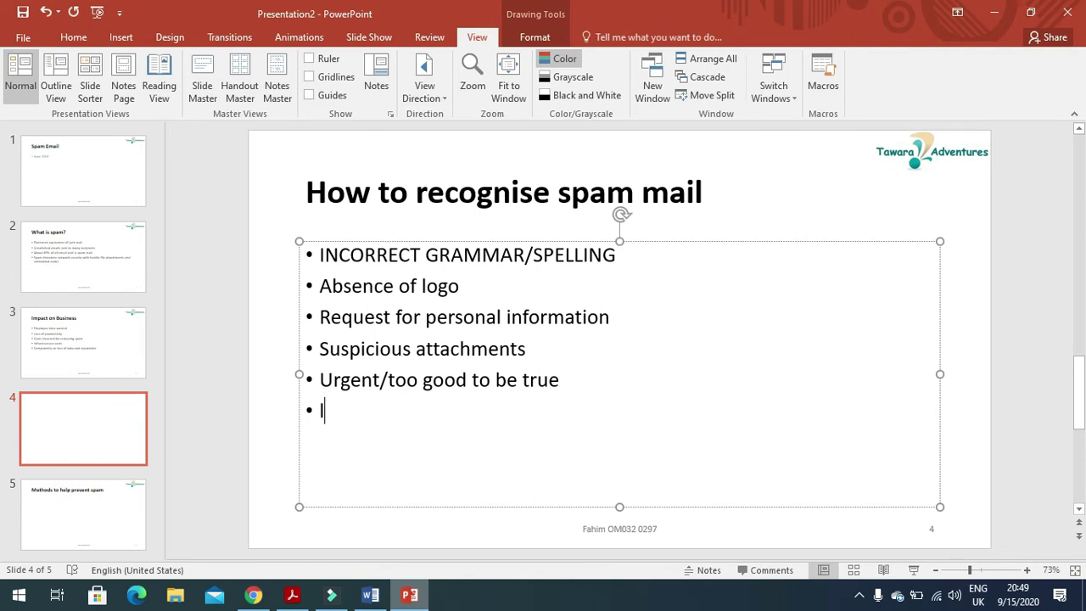
pyautogui.write('inks with ')
pyautogui.write('in')
pyautogui.press('BackSpace')
pyautogui.press('BackSpace')
pyautogui.press('BackSpace')
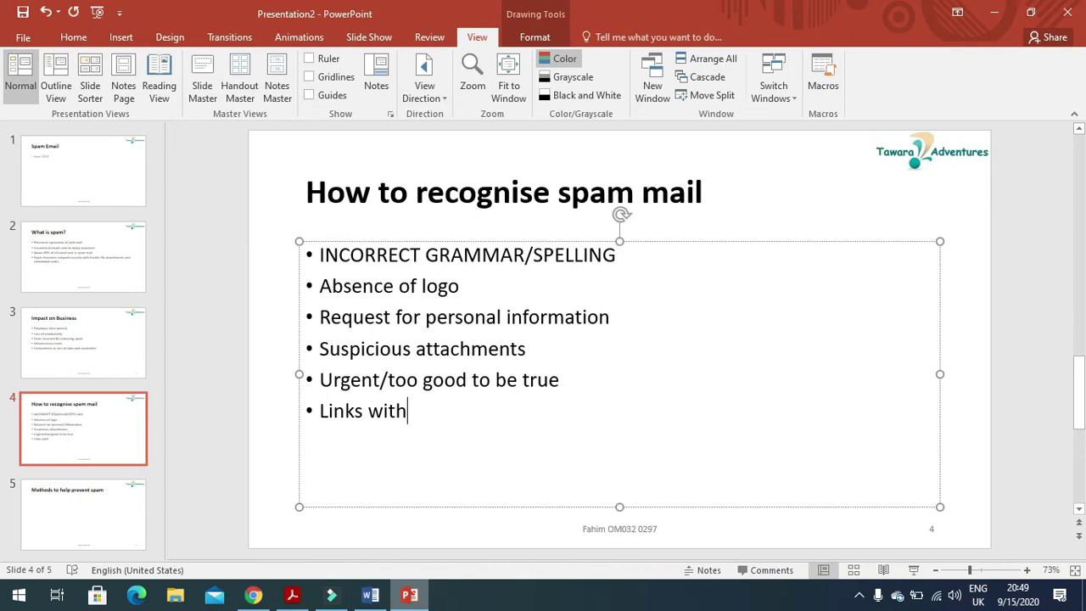
pyautogui.write('in the')
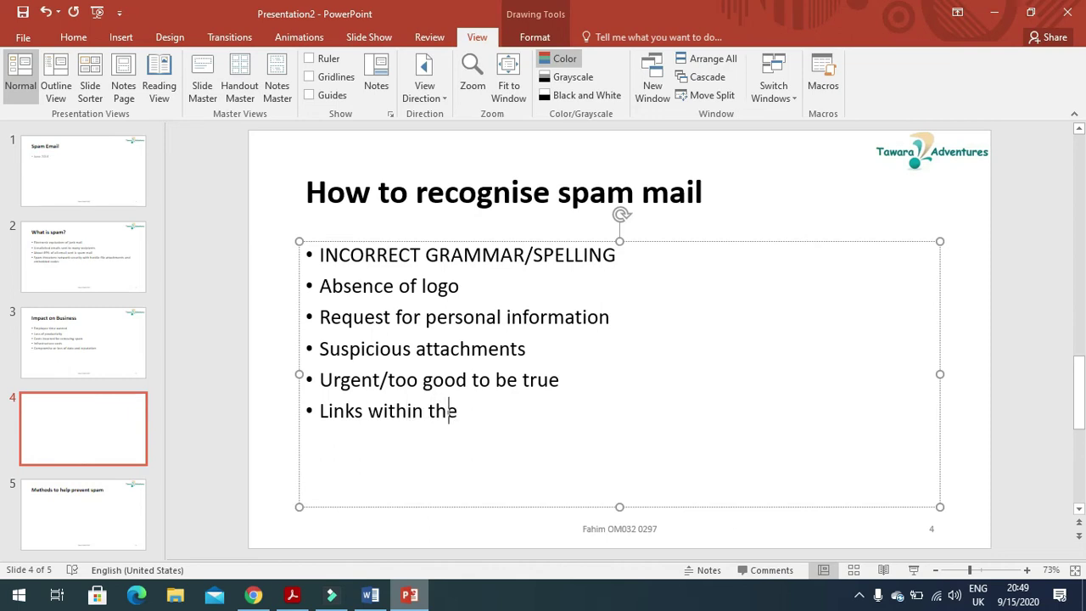
pyautogui.write(' body of the me')
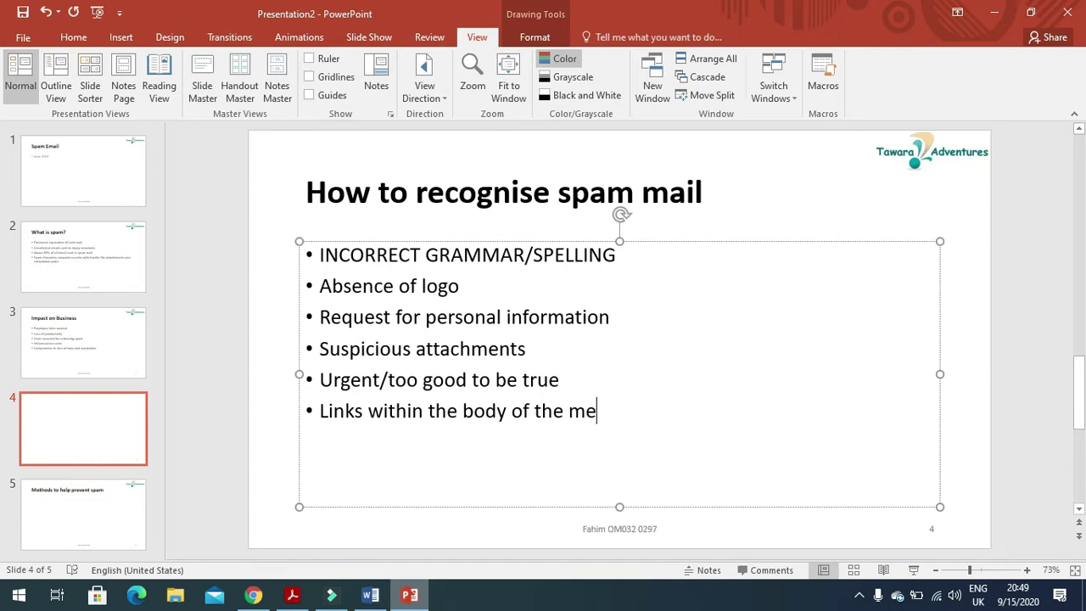
pyautogui.write('ssage')
pyautogui.press('Return')
pyautogui.write('gener')
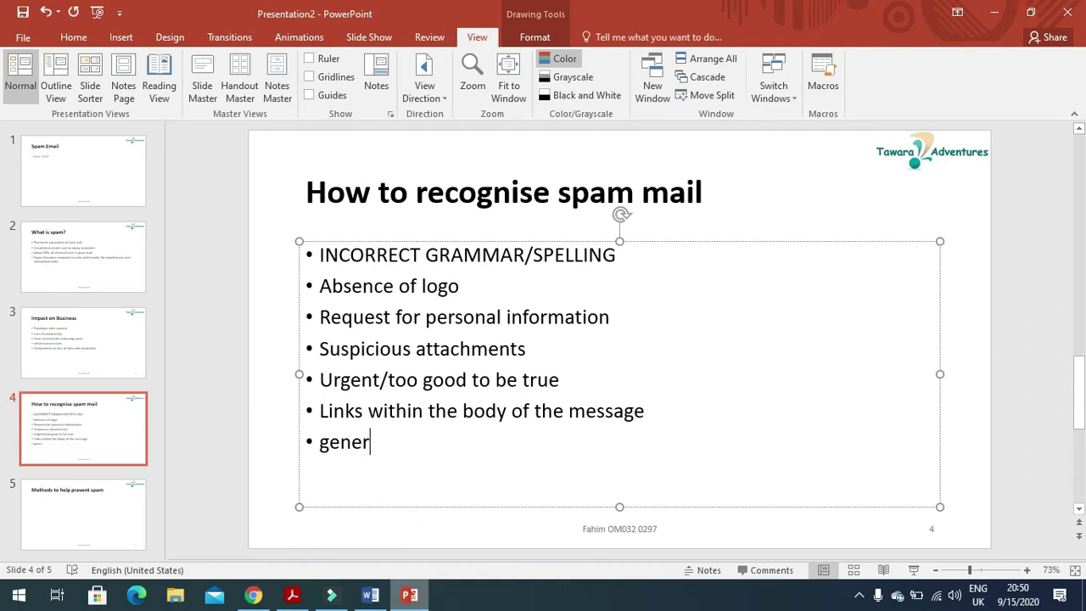
pyautogui.write('ic greeting')
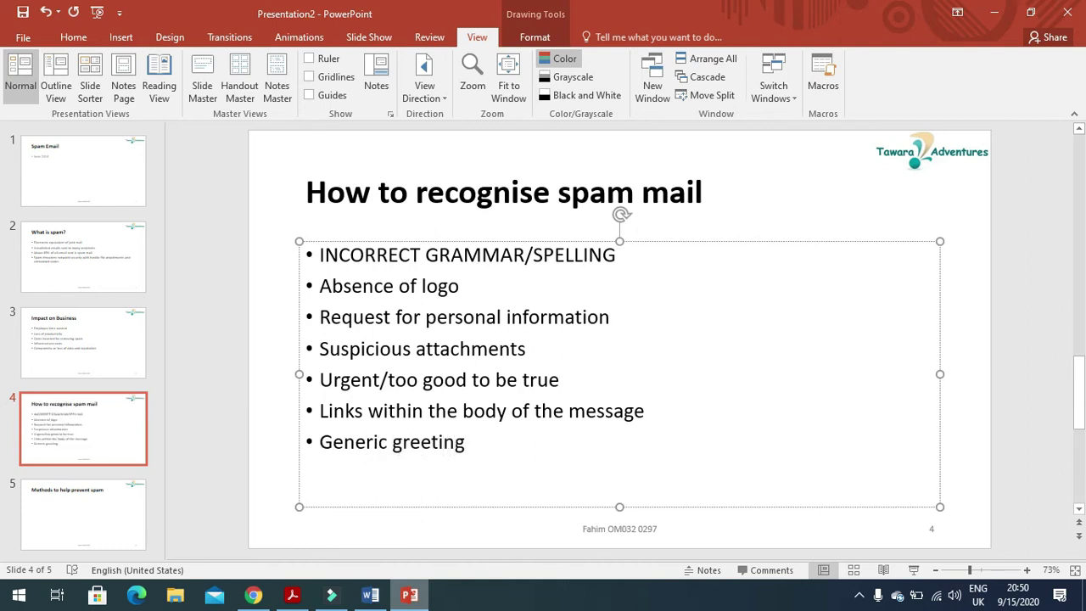
# Read question 35's instructions for slide 5 in the exam paper.
pyautogui.click(292, 595)
pyautogui.scroll(-1, 459, 456)
pyautogui.moveTo(168, 293); pyautogui.dragTo(603, 300)
pyautogui.moveTo(204, 322); pyautogui.dragTo(455, 334)
# On slide 5, add bullets for spam/junk mail filters, block spam and a junk email folder.
pyautogui.click(409, 595)
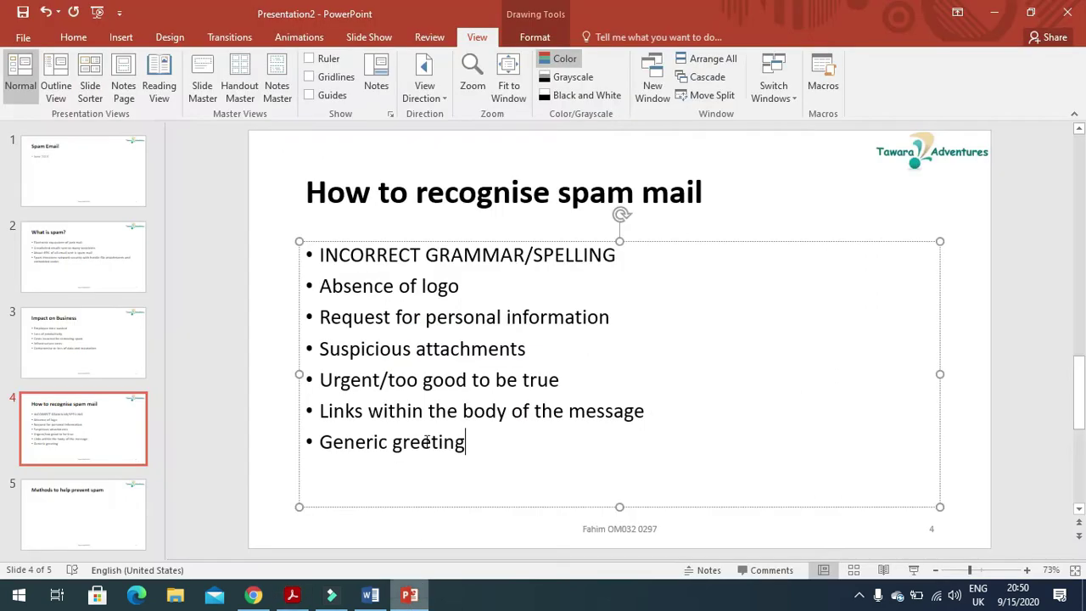
pyautogui.click(85, 533)
pyautogui.click(504, 265)
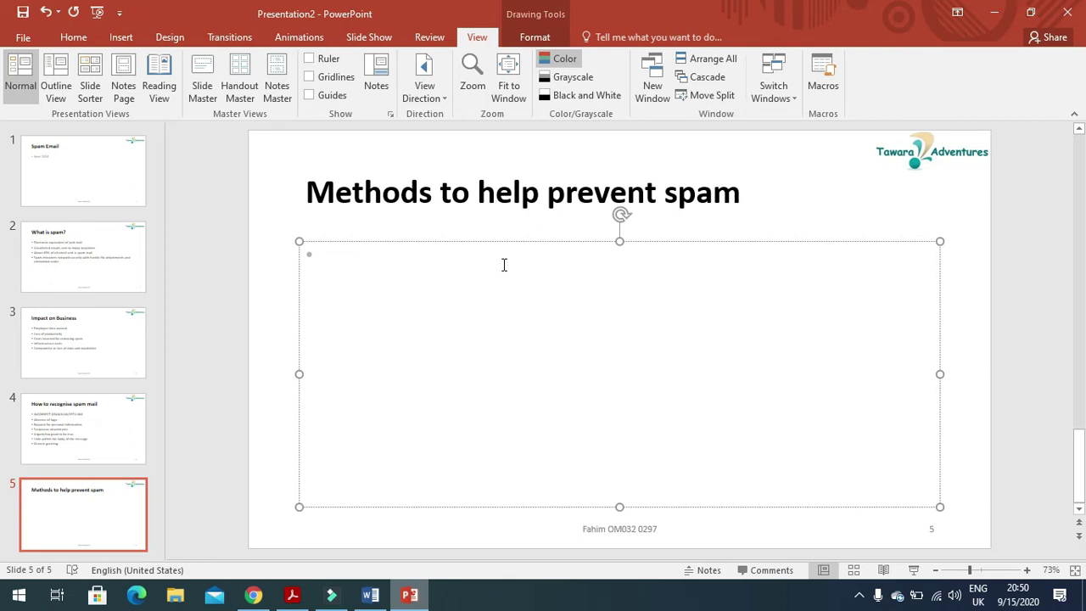
pyautogui.write('Use of spam ')
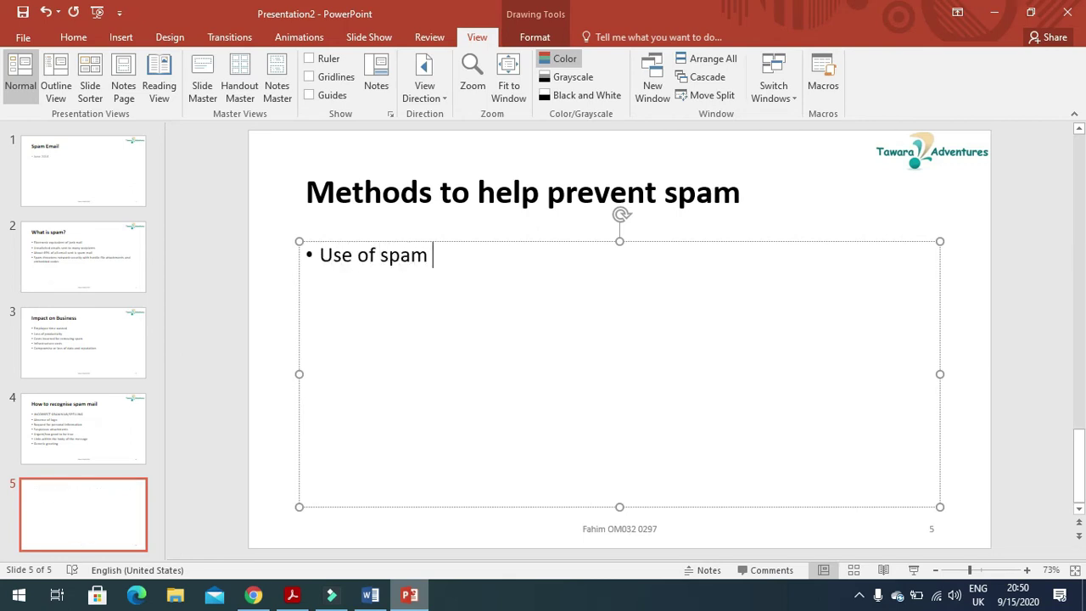
pyautogui.write('/junk mail filters')
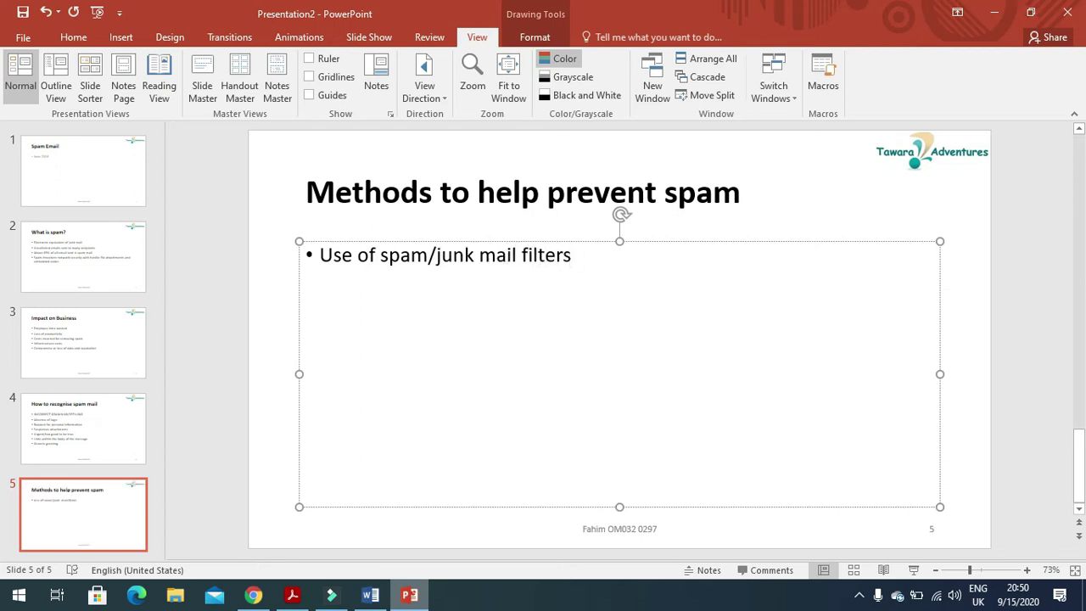
pyautogui.press('Return')
pyautogui.write('bloc')
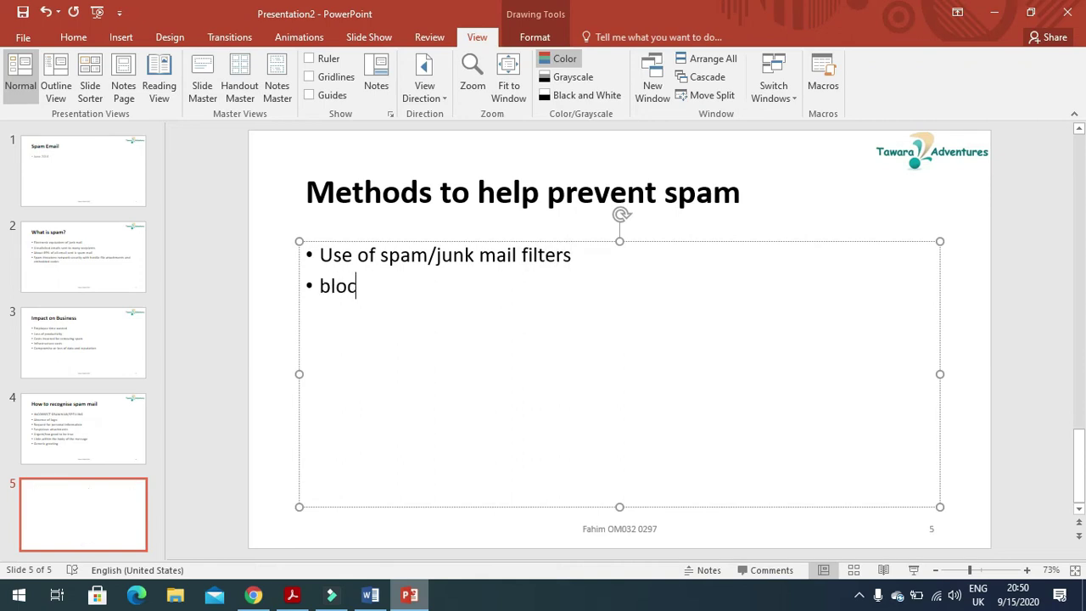
pyautogui.write('k spam')
pyautogui.press('Return')
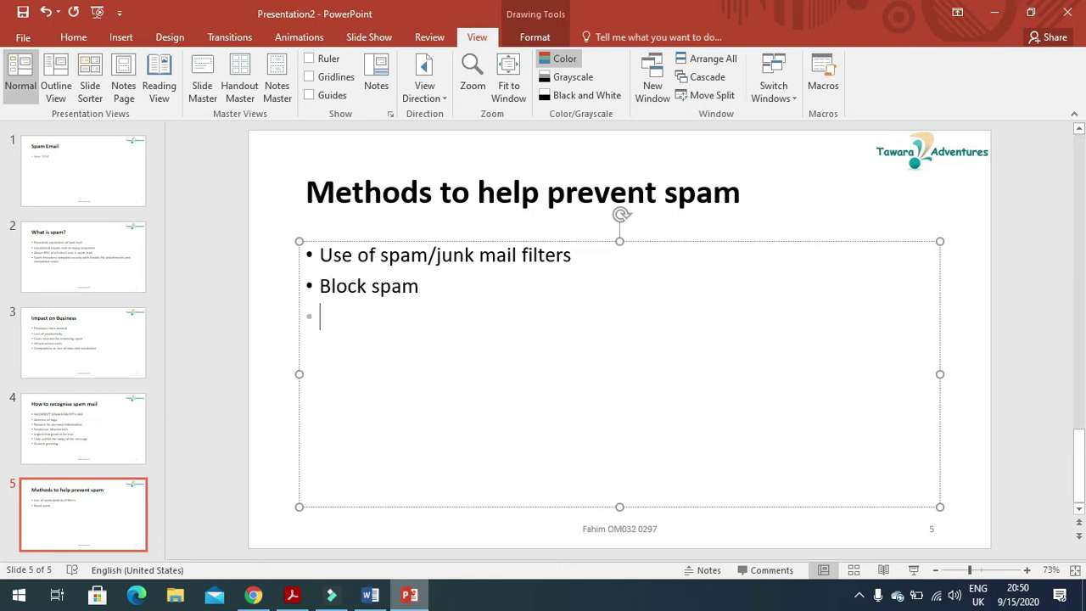
pyautogui.write('use of spam/hunk')
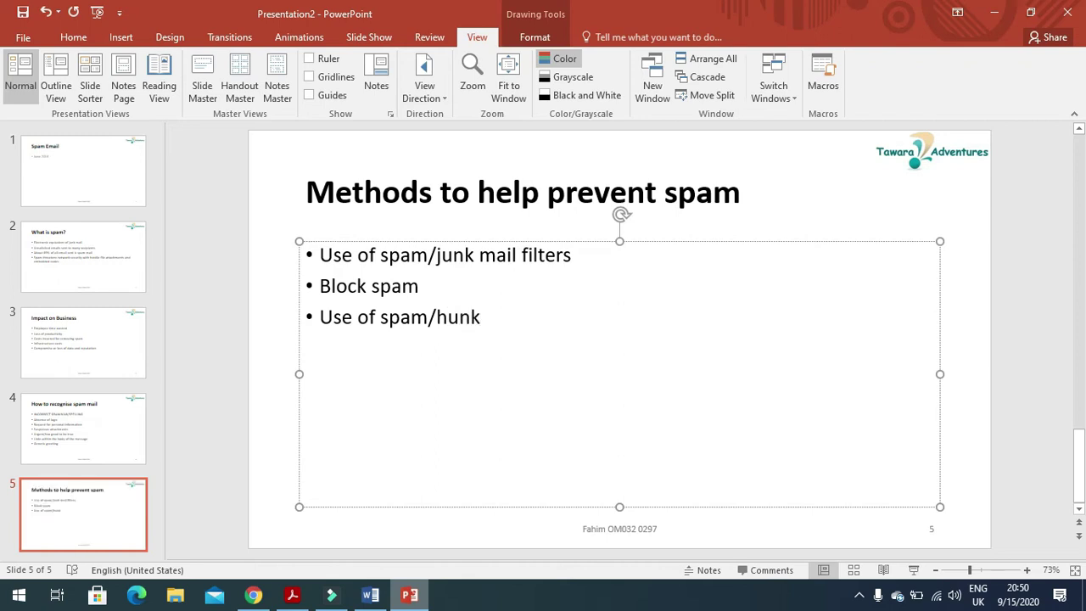
pyautogui.press('BackSpace')
pyautogui.press('BackSpace')
pyautogui.press('BackSpace')
pyautogui.press('BackSpace')
pyautogui.write('junk e')
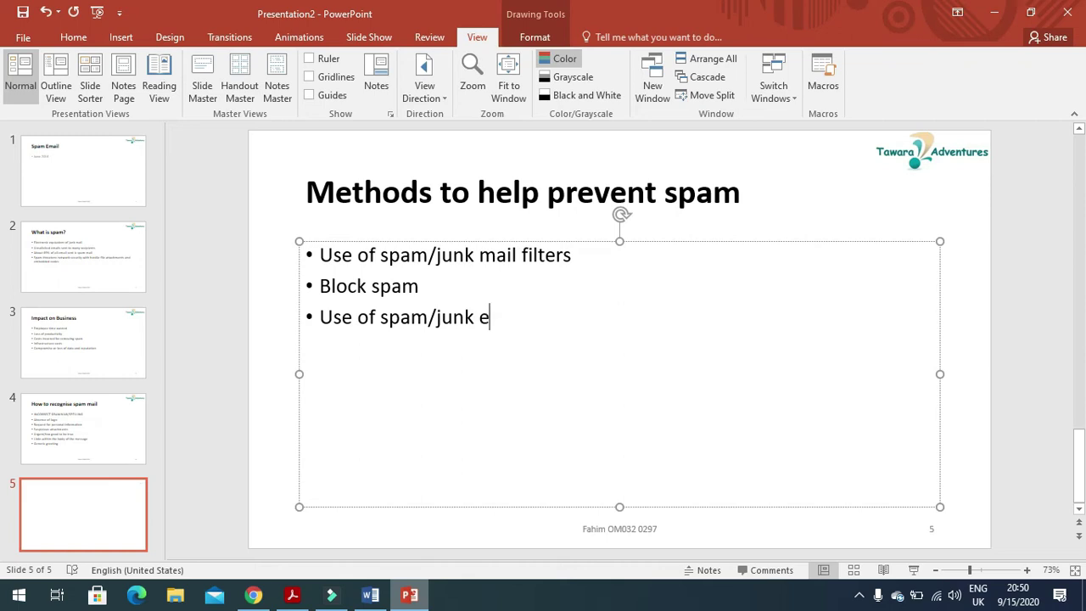
pyautogui.write('mail folder')
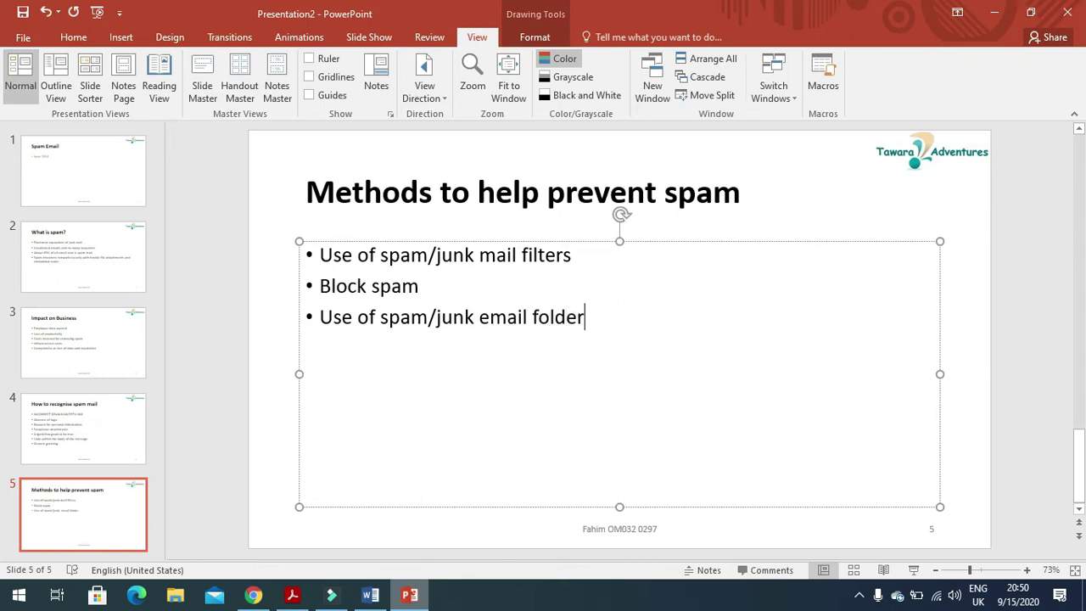
pyautogui.press('Return')
# Add bullets on not signing up to internet offers, email package features and a safe senders list.
pyautogui.write('Not sig')
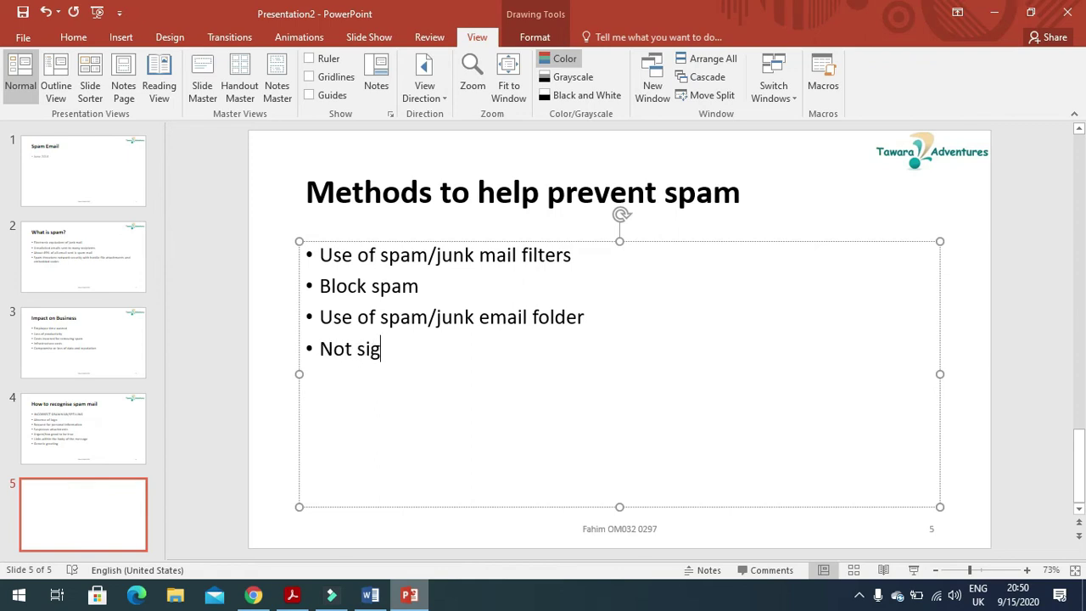
pyautogui.write('ing up ')
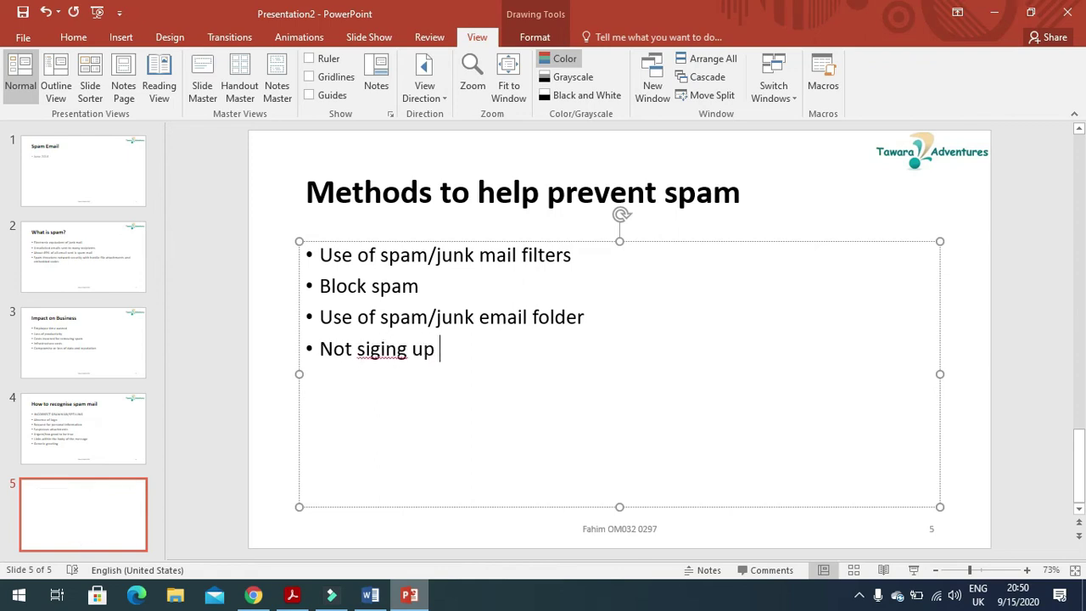
pyautogui.write('to ')
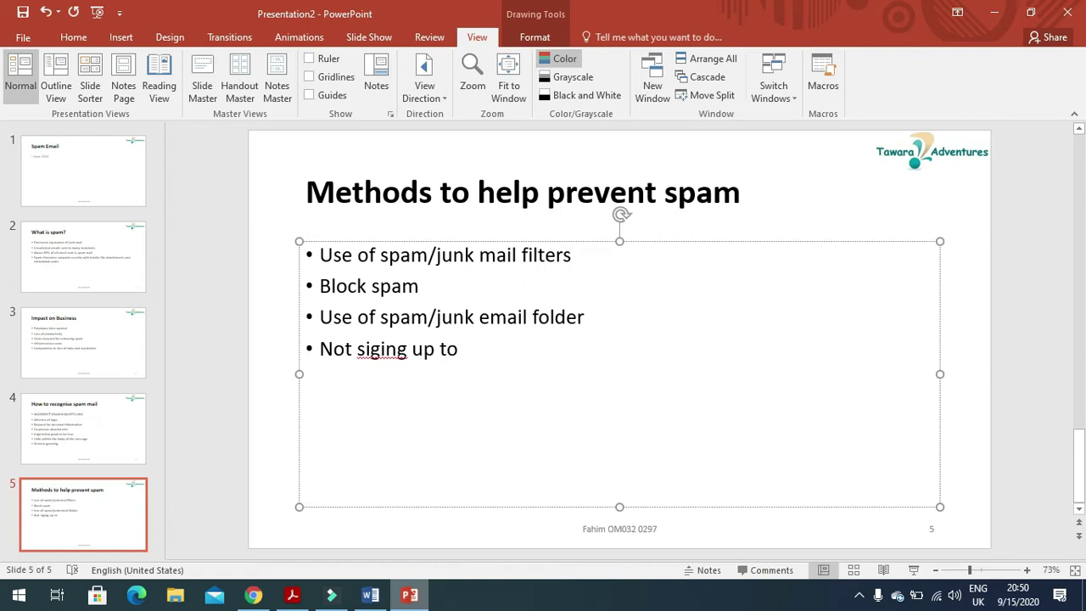
pyautogui.write('of')
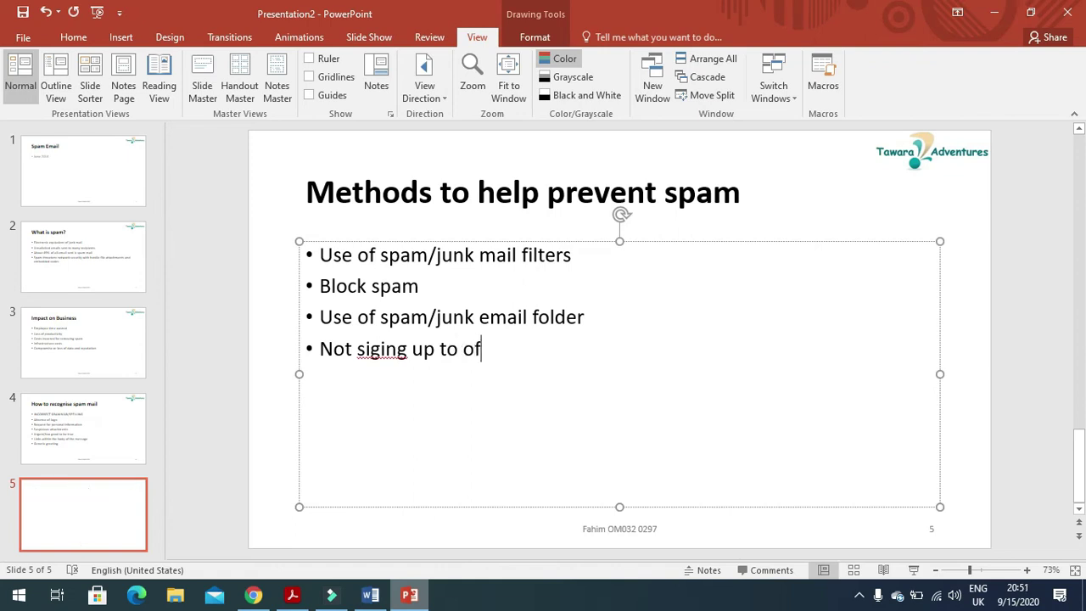
pyautogui.write('fers')
pyautogui.write(' o')
pyautogui.write('n the internet')
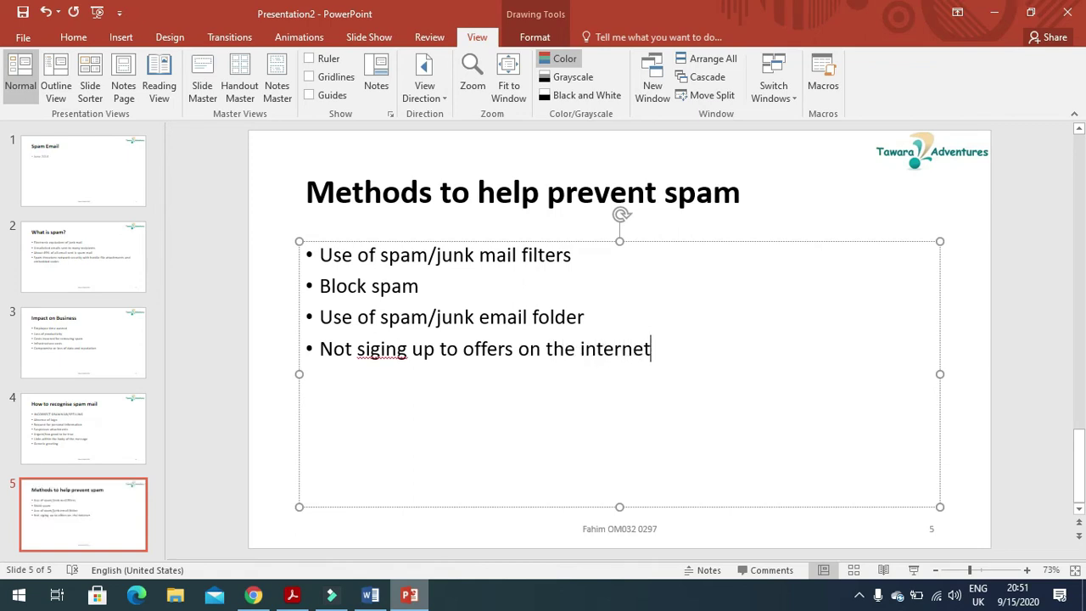
pyautogui.press('Return')
pyautogui.write('use feature')
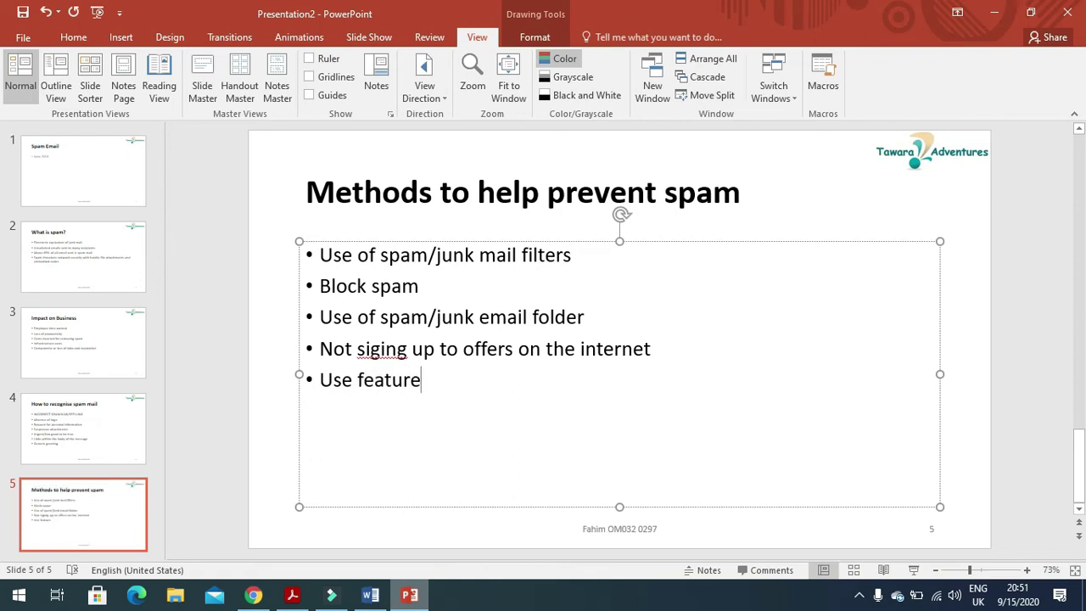
pyautogui.write('n')
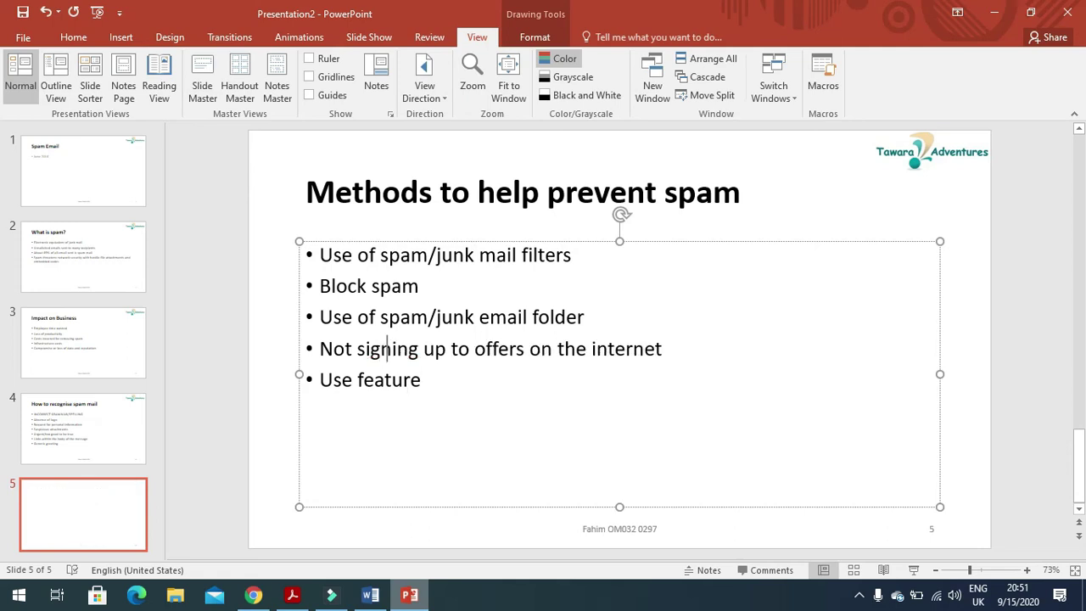
pyautogui.click(433, 389)
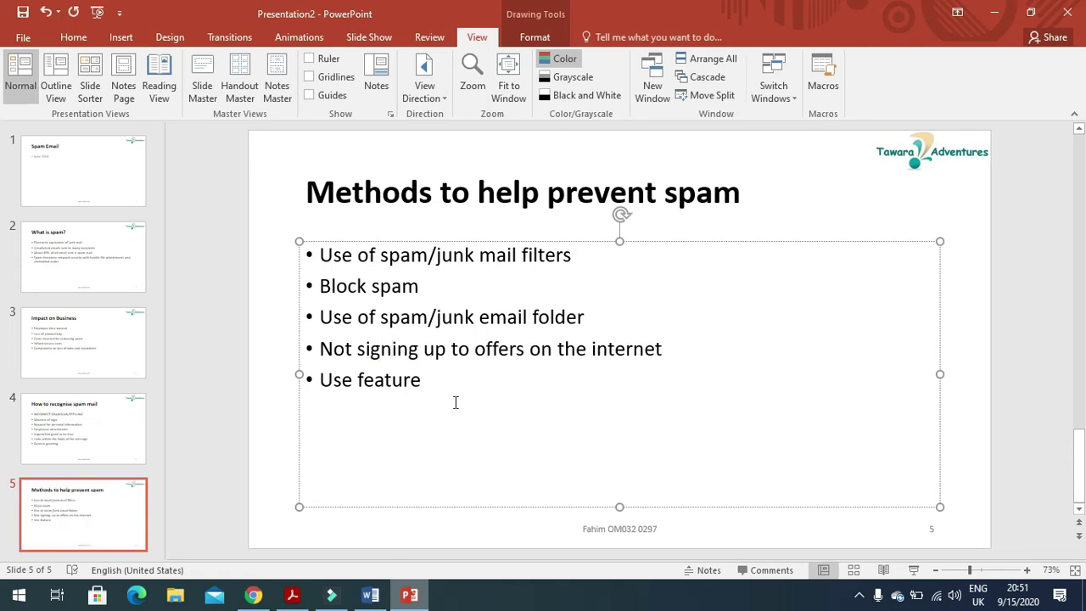
pyautogui.write('s')
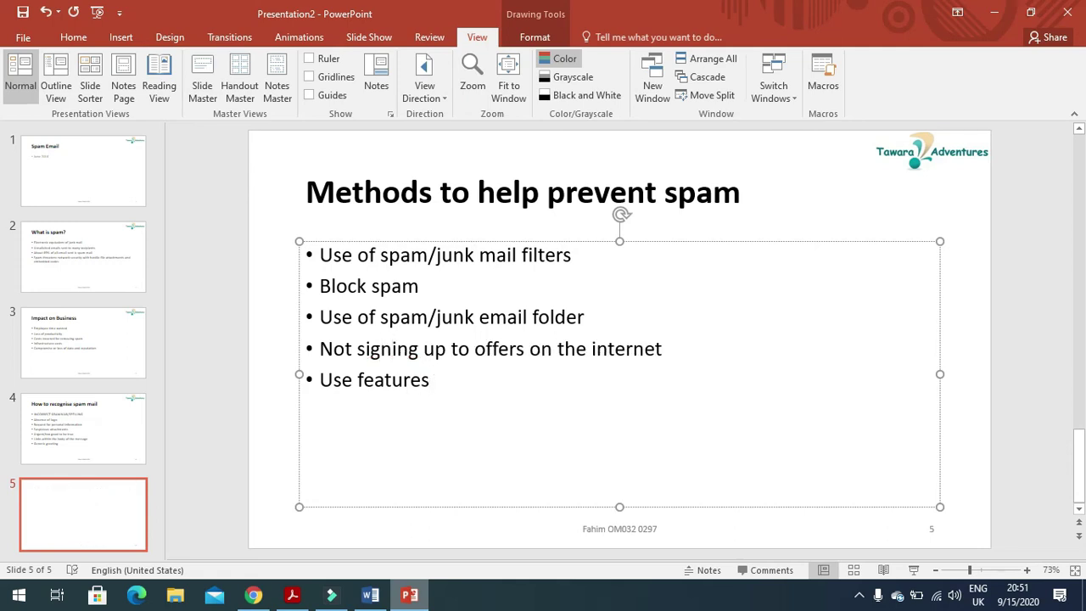
pyautogui.write(' in email ')
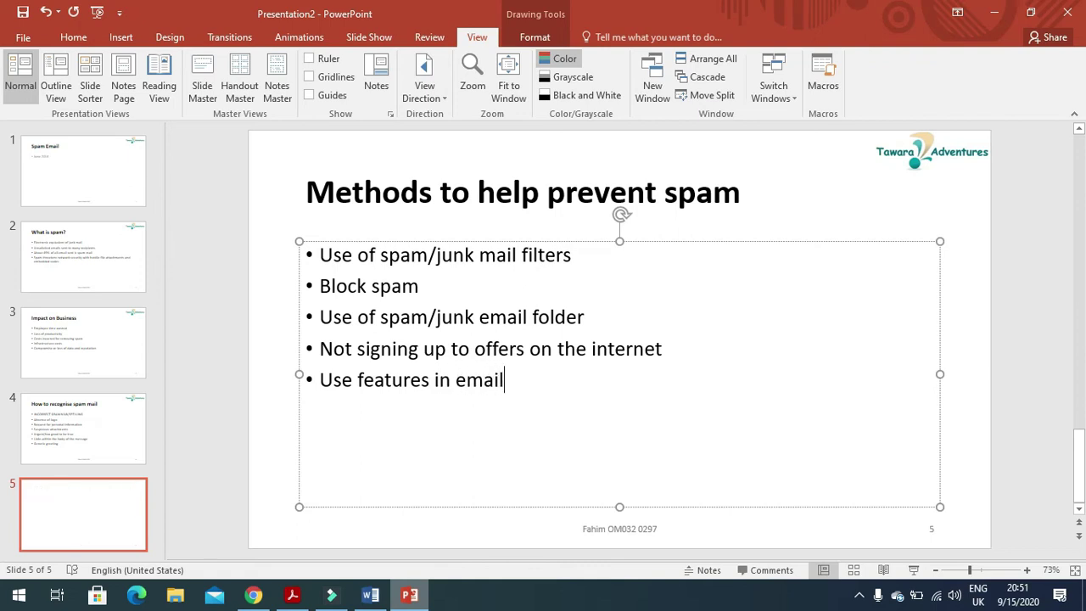
pyautogui.write('package')
pyautogui.press('Return')
pyautogui.write('saf')
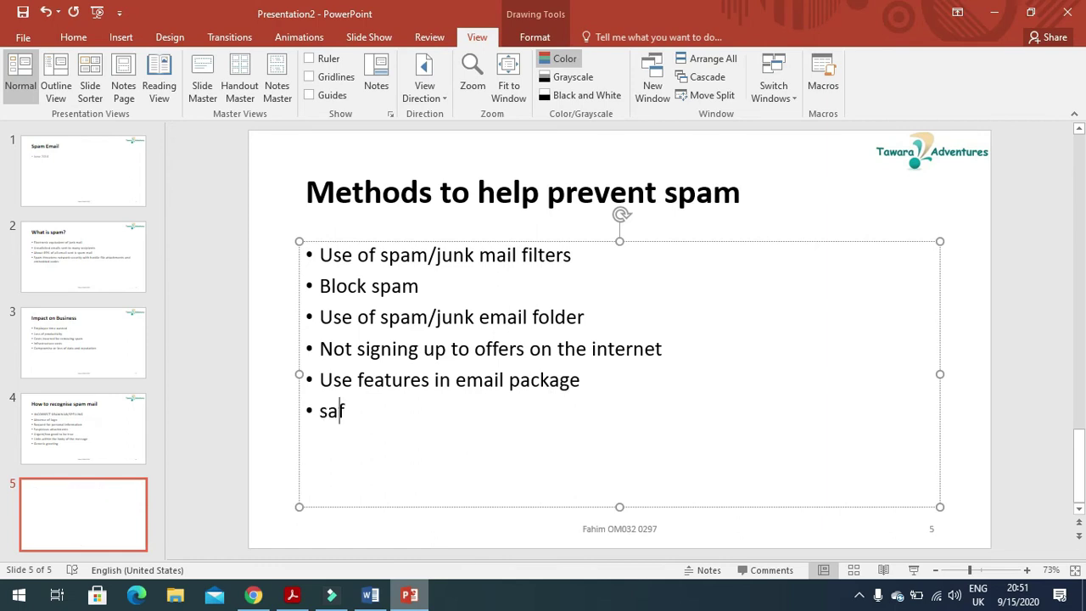
pyautogui.write('e sende')
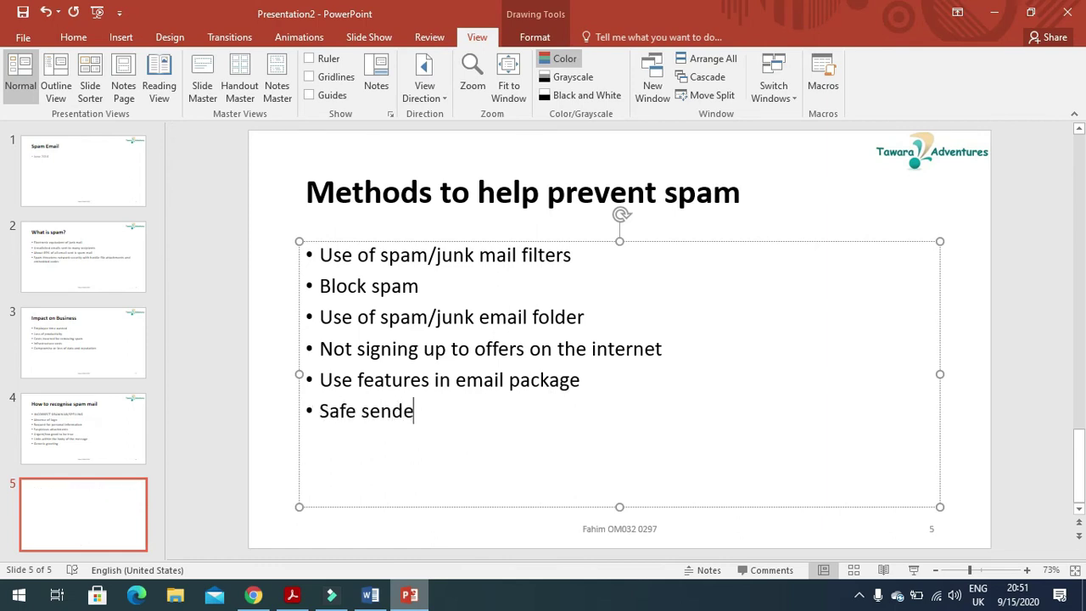
pyautogui.write('rs list')
pyautogui.press('Return')
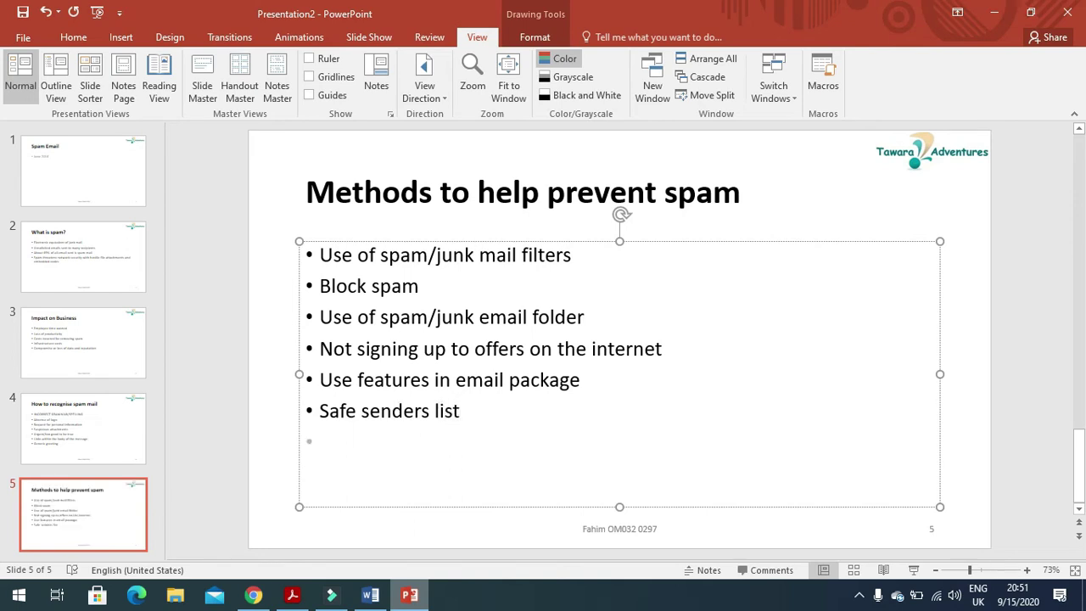
# Add 'never reply/ignore/delete message' and 'do not click links' bullets, correcting 'ignor'.
pyautogui.write('never rep')
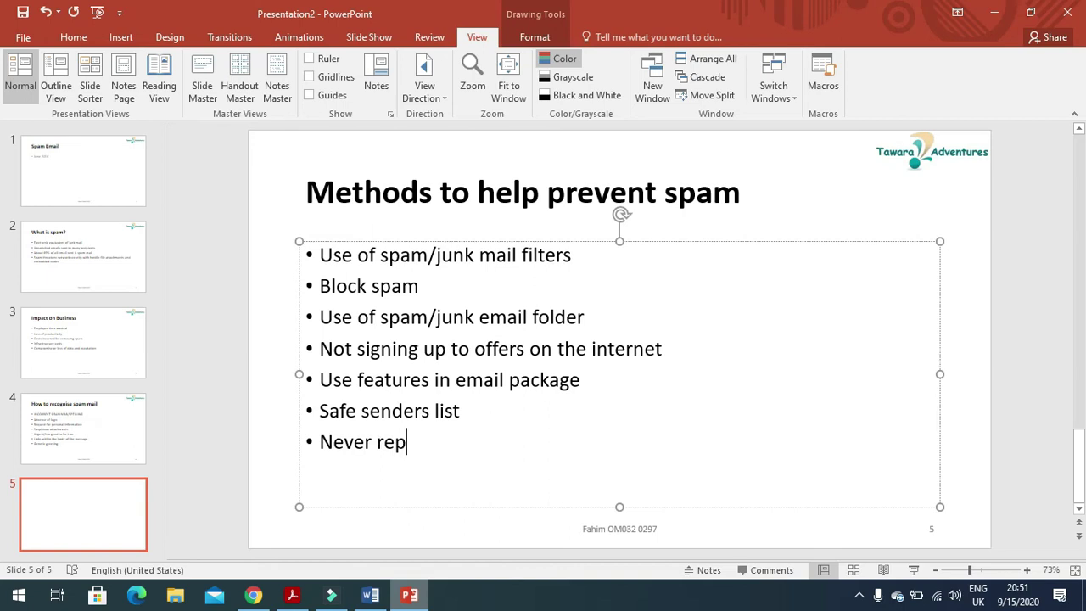
pyautogui.write('ly')
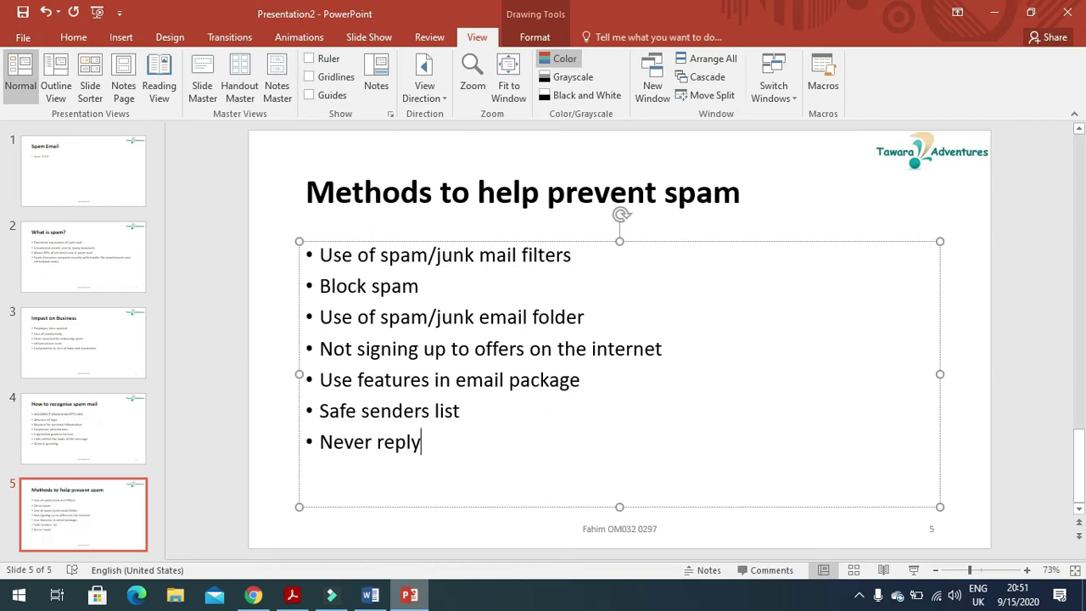
pyautogui.write('/ig')
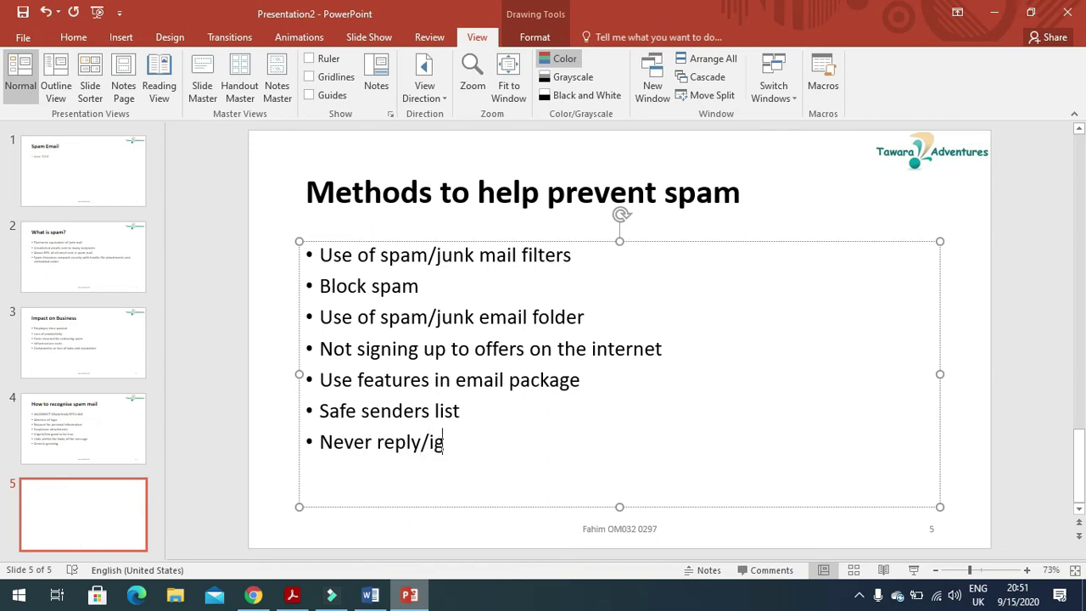
pyautogui.write('nor/delete')
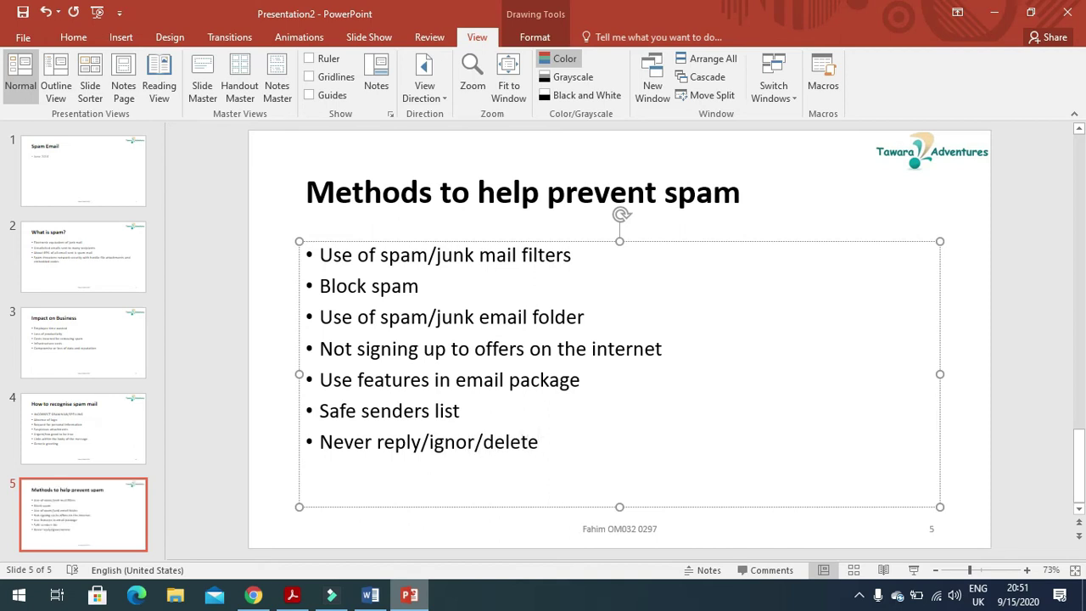
pyautogui.click(508, 442)
pyautogui.press('Left')
pyautogui.press('Left')
pyautogui.press('Left')
pyautogui.write('e')
pyautogui.press('Right')
pyautogui.press('Right')
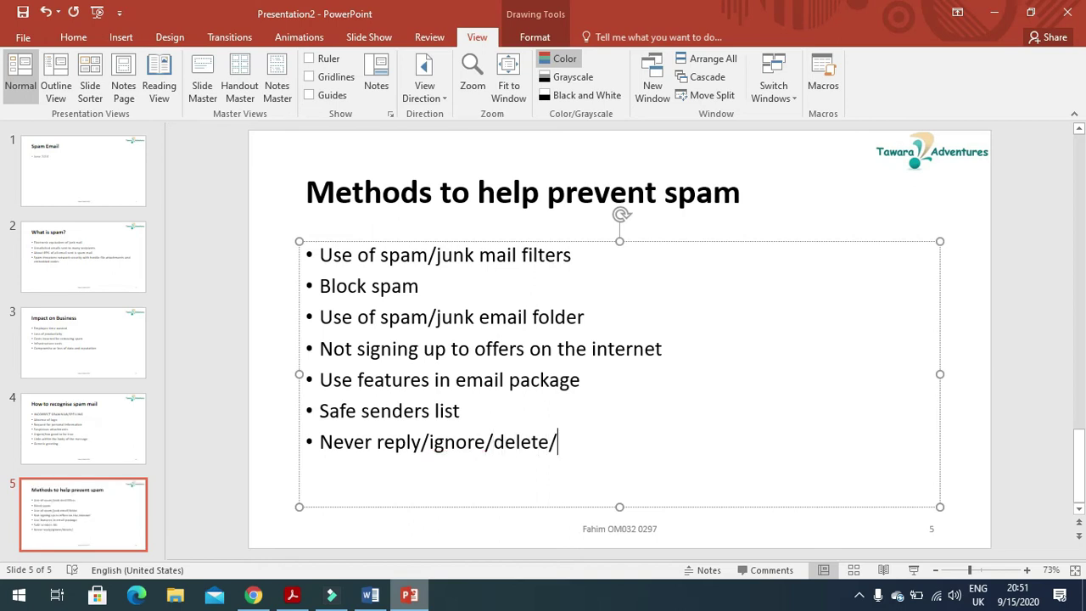
pyautogui.write('message')
pyautogui.press('Return')
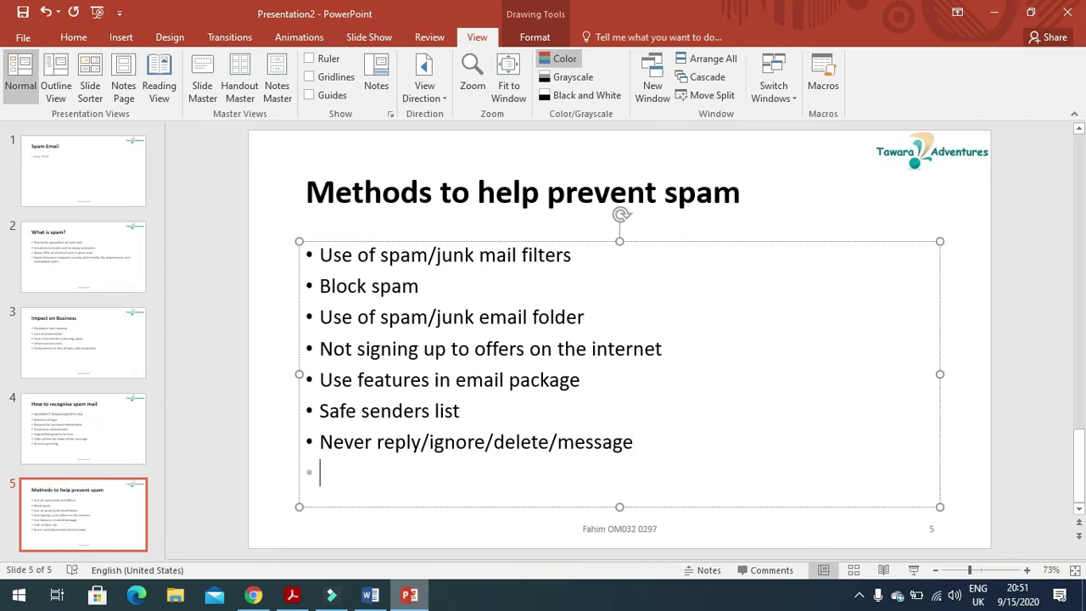
pyautogui.write('do not c')
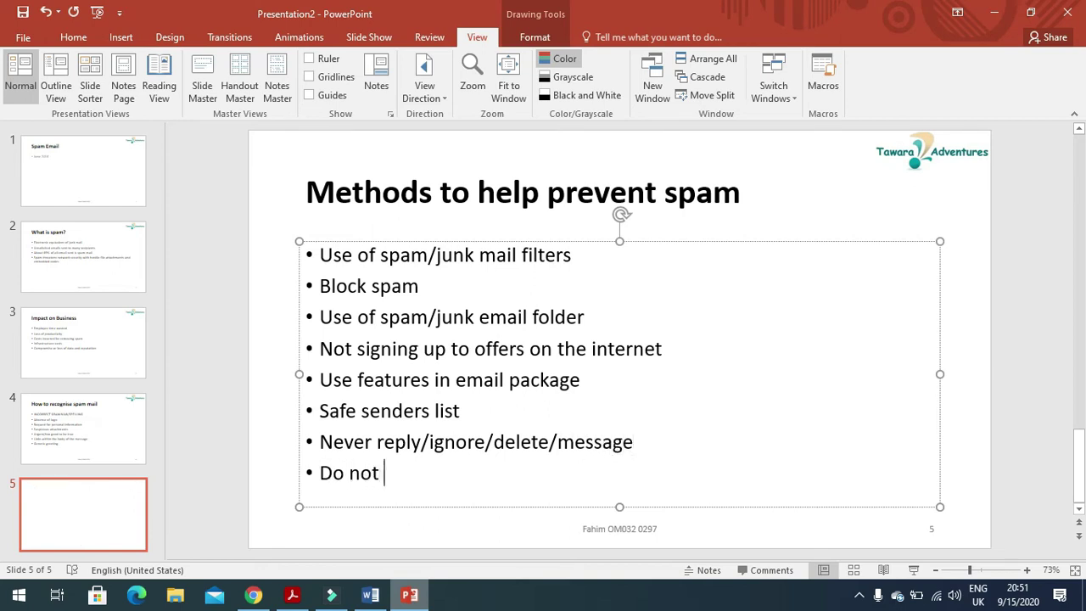
pyautogui.write('lick lin')
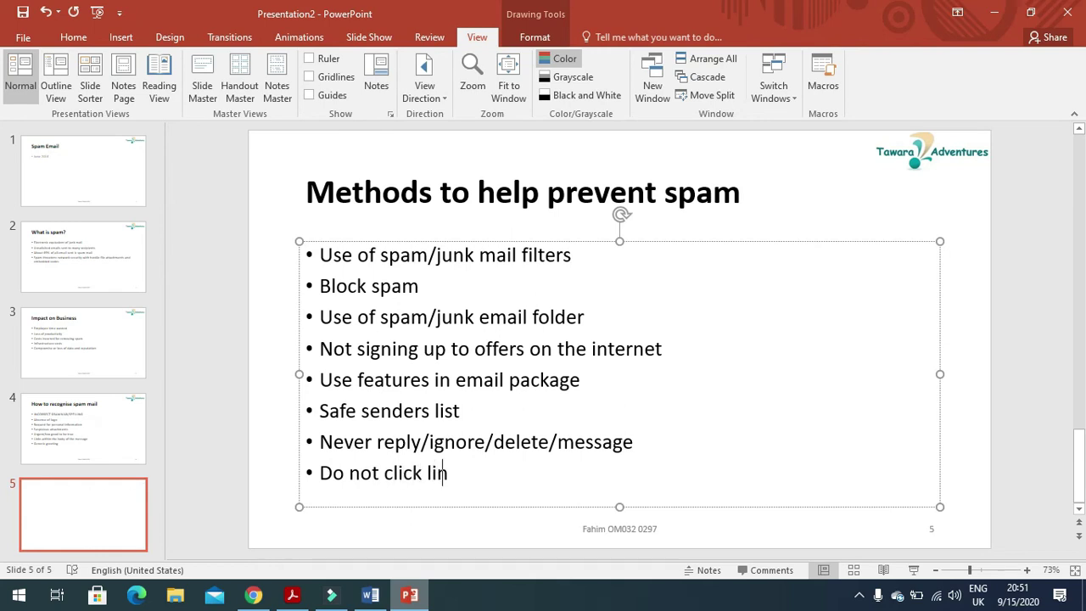
pyautogui.write('ks')
# Scroll the exam paper to question 36's 50-word evaluation instruction and highlight it.
pyautogui.click(292, 594)
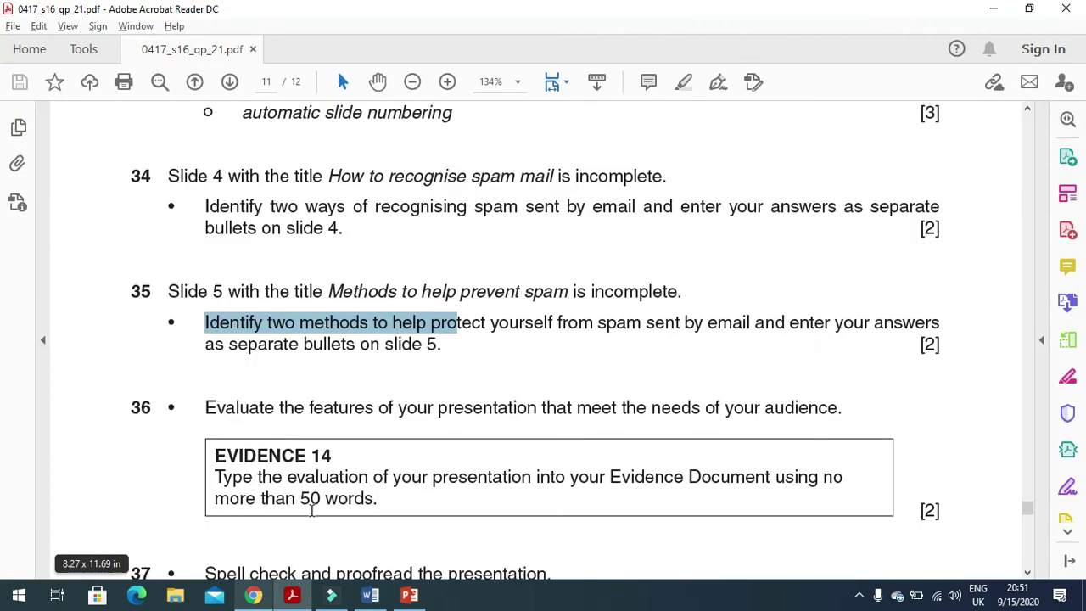
pyautogui.scroll(-2, 311, 492)
pyautogui.moveTo(208, 336); pyautogui.dragTo(843, 336)
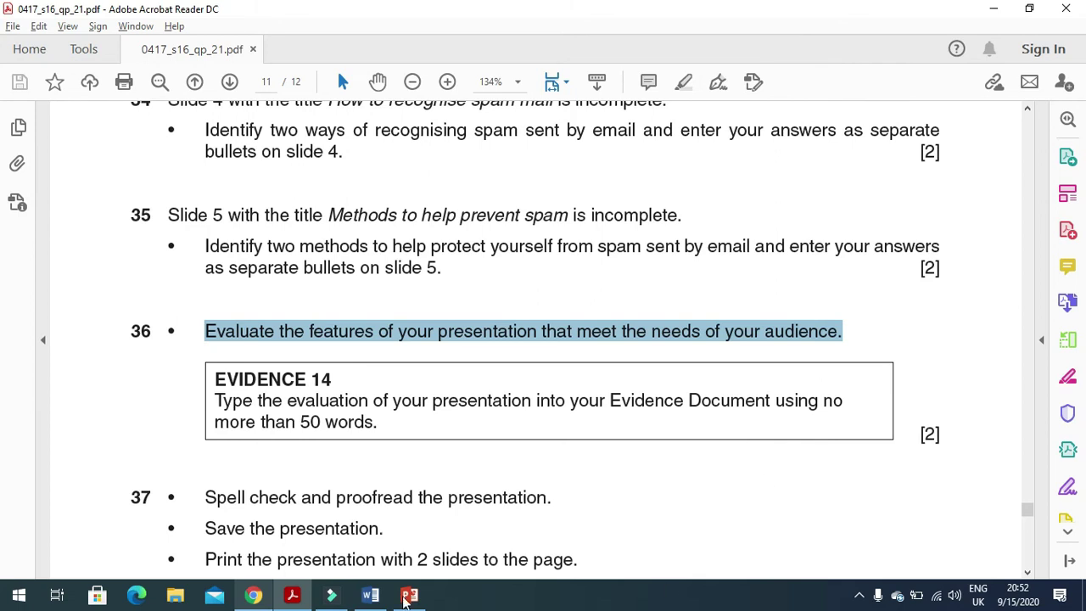
# Under Step 36 in Word, list appropriate slide layout, consistent layout/master slide, formatting, and not too many words.
pyautogui.click(370, 596)
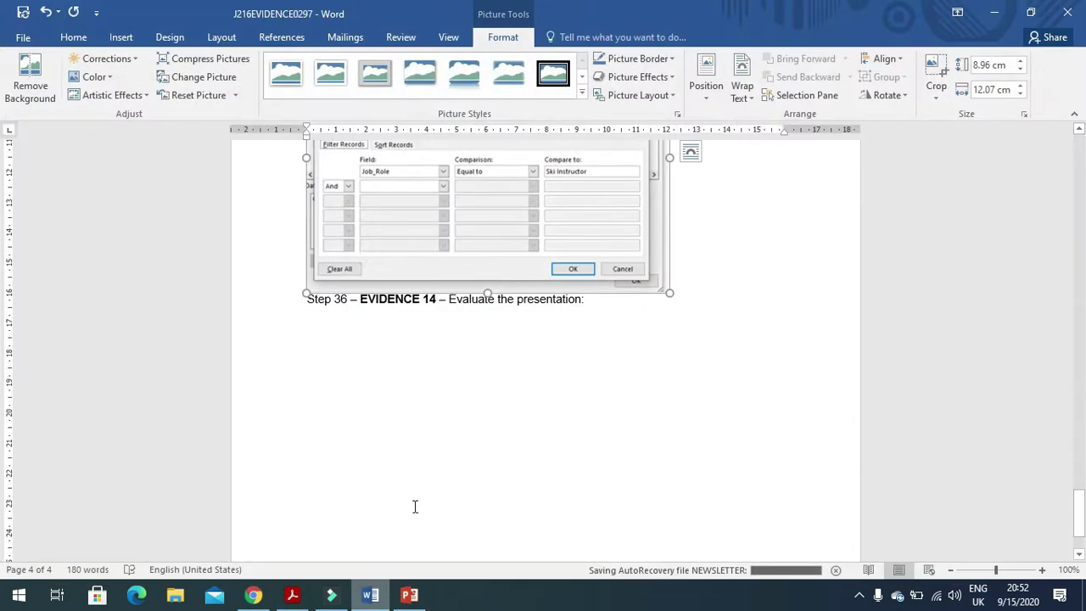
pyautogui.click(434, 345)
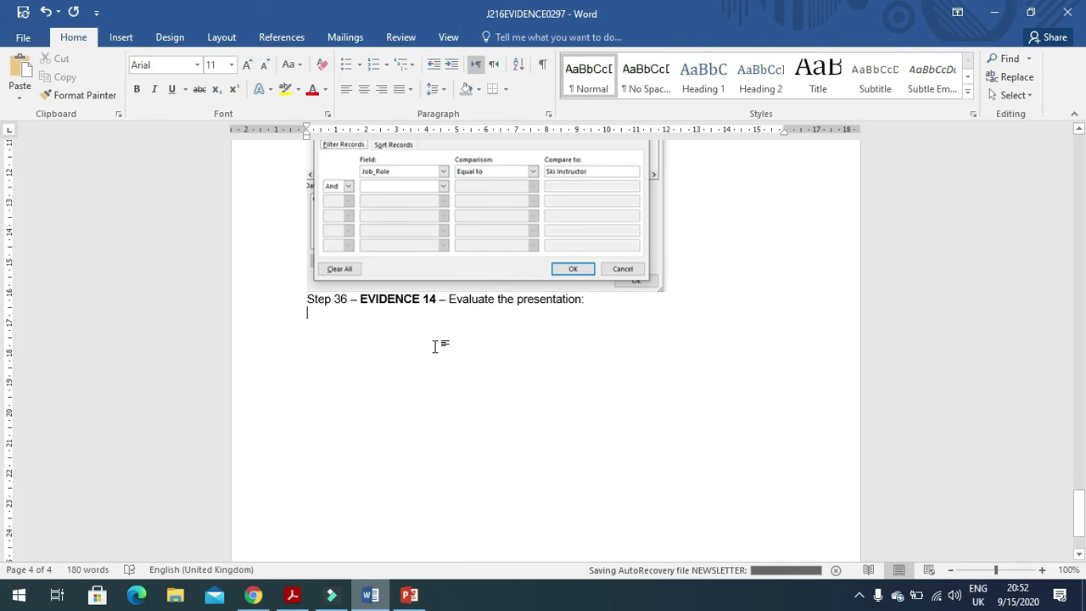
pyautogui.write('-')
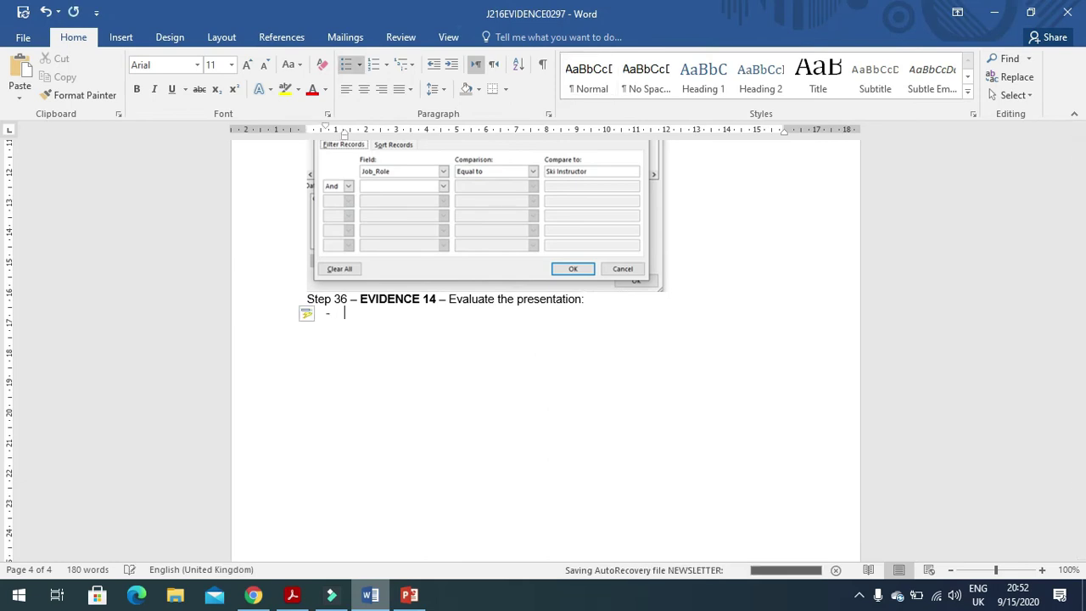
pyautogui.write(' appropriate sl')
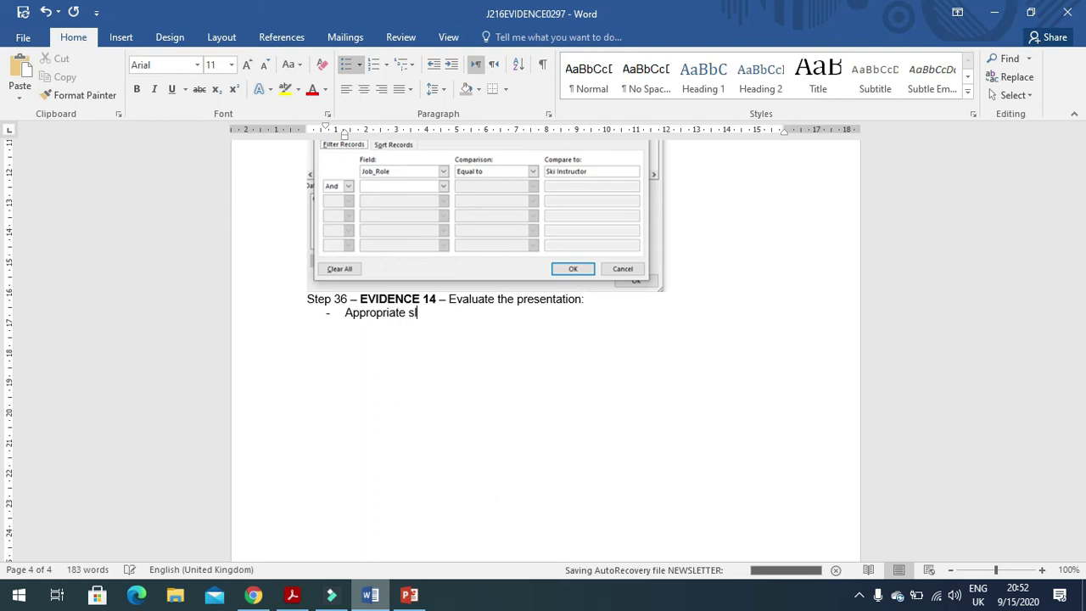
pyautogui.write('ide layout')
pyautogui.write('consistenet')
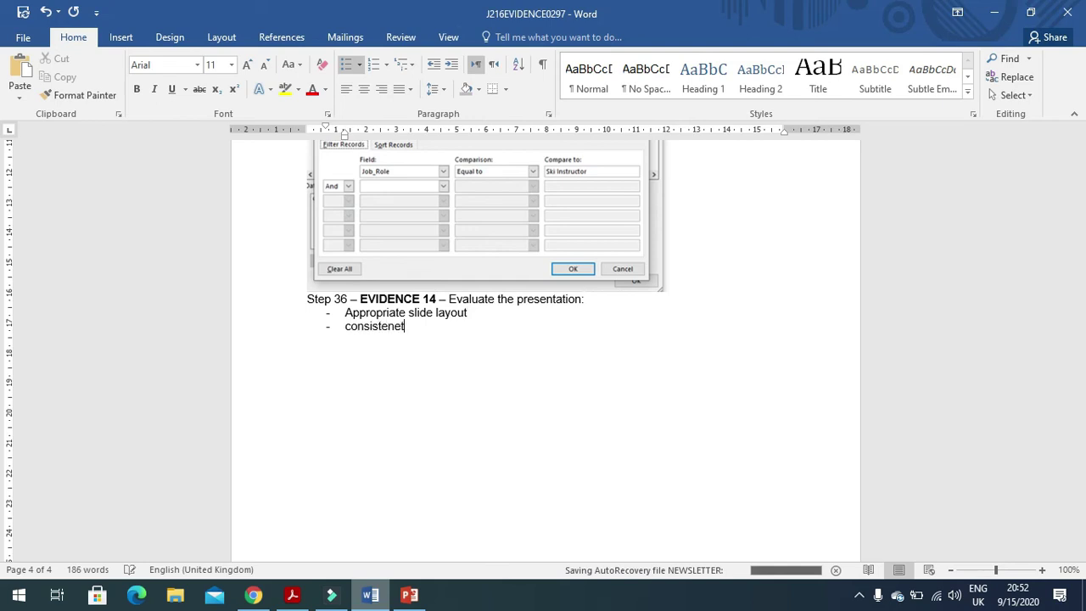
pyautogui.press('BackSpace')
pyautogui.press('BackSpace')
pyautogui.write('t layoutin')
pyautogui.press('BackSpace')
pyautogui.press('BackSpace')
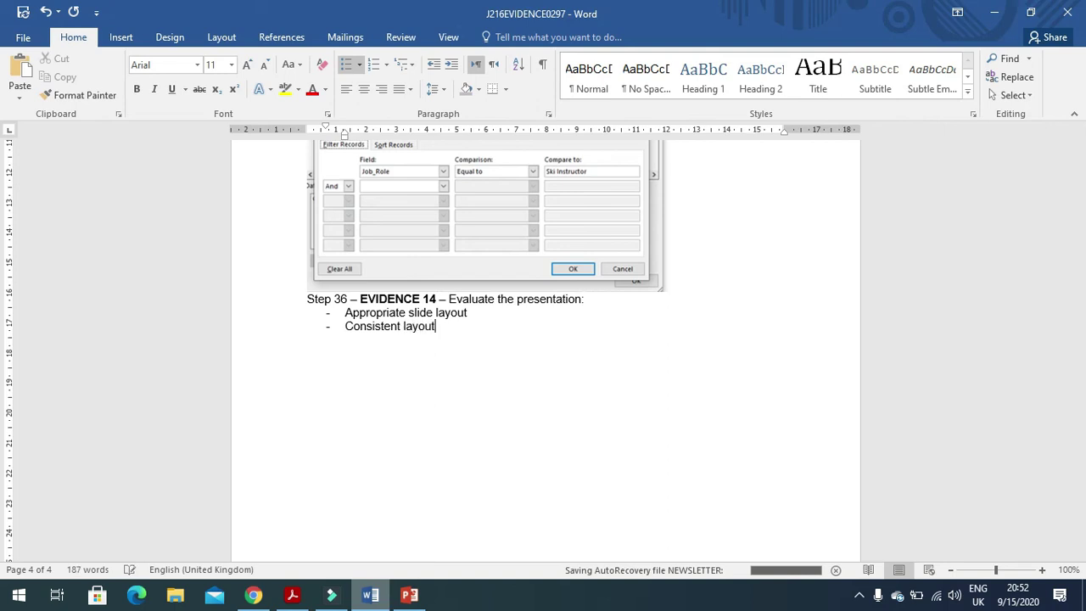
pyautogui.write('/master slideappr')
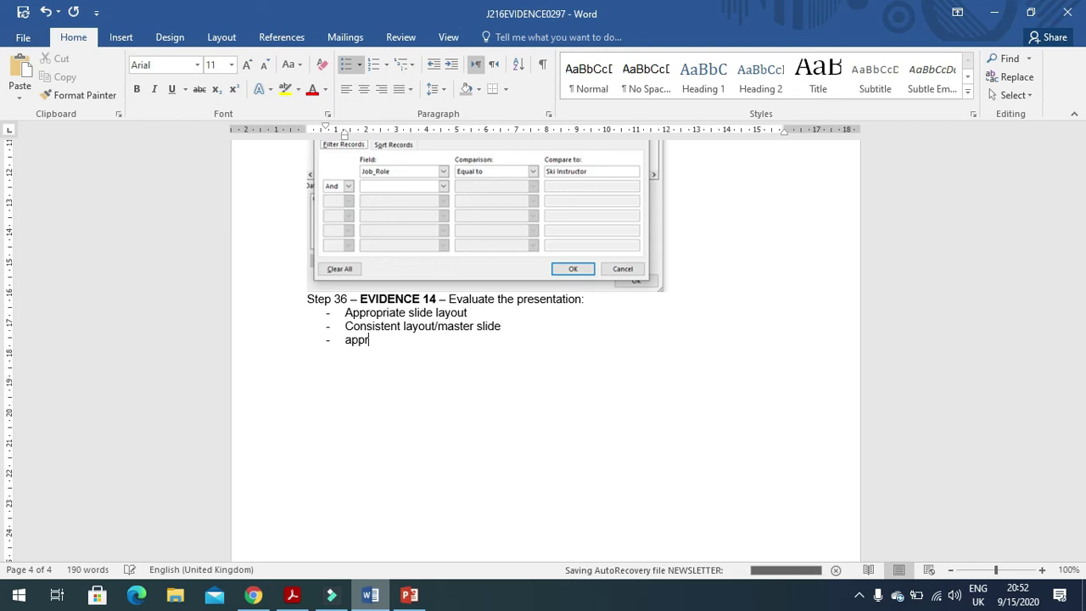
pyautogui.write('opriate formatting')
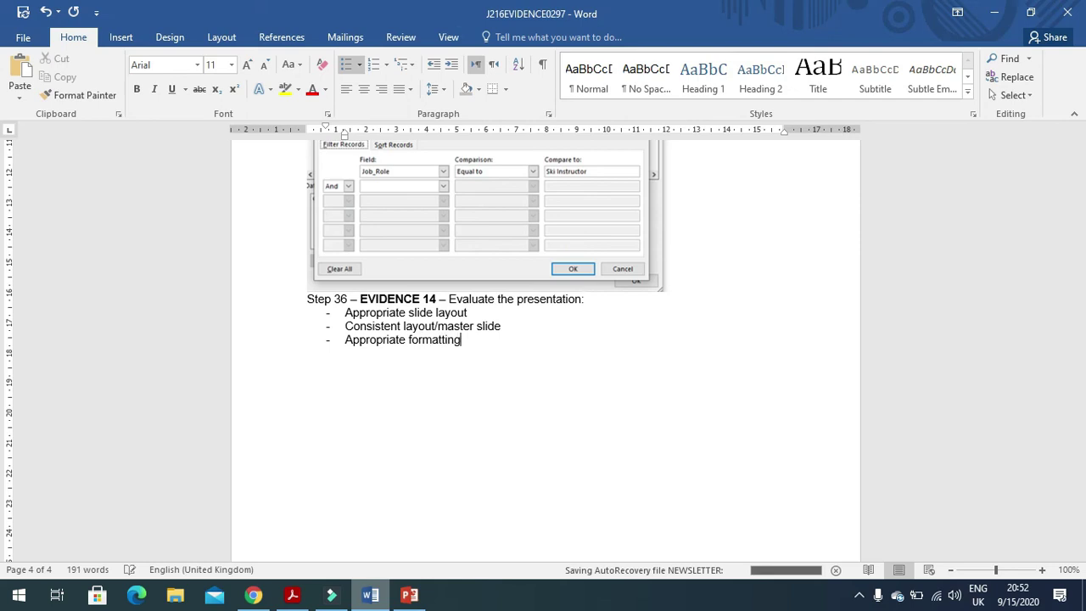
pyautogui.write('/layout applied')
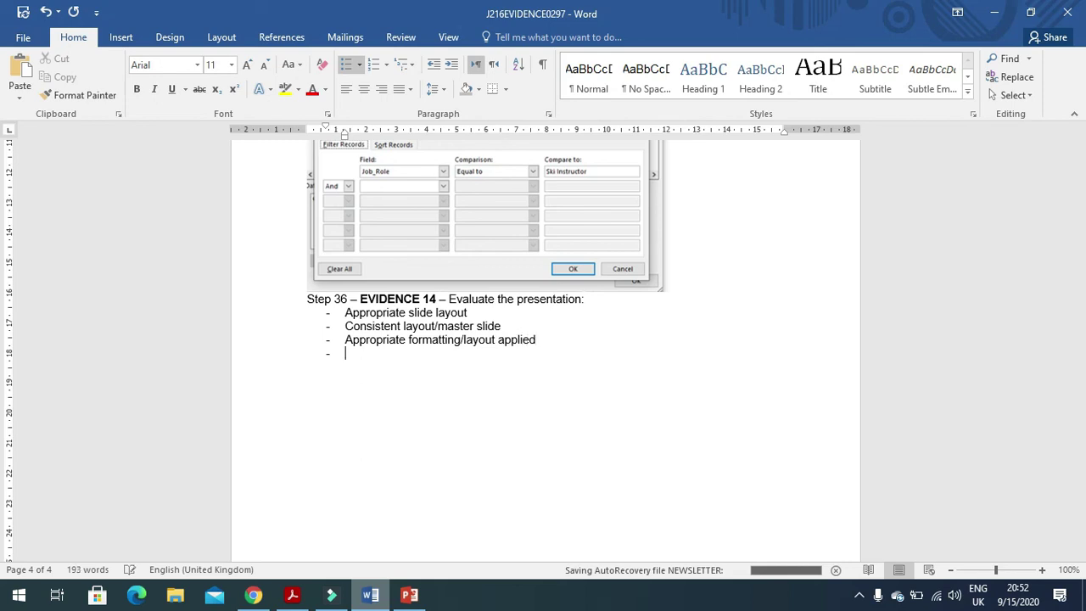
pyautogui.write('Not too many word per slide/bullet')
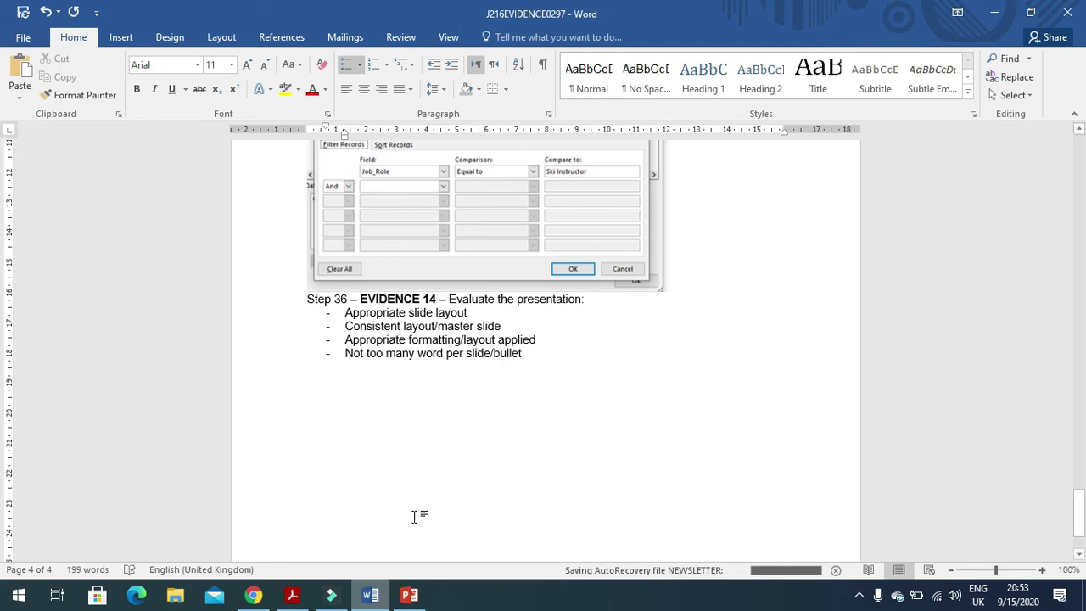
pyautogui.hotkey('alt', 'Tab')
# Read question 37's spell-check instruction, then return to the spam presentation in PowerPoint.
pyautogui.scroll(-2, 375, 459)
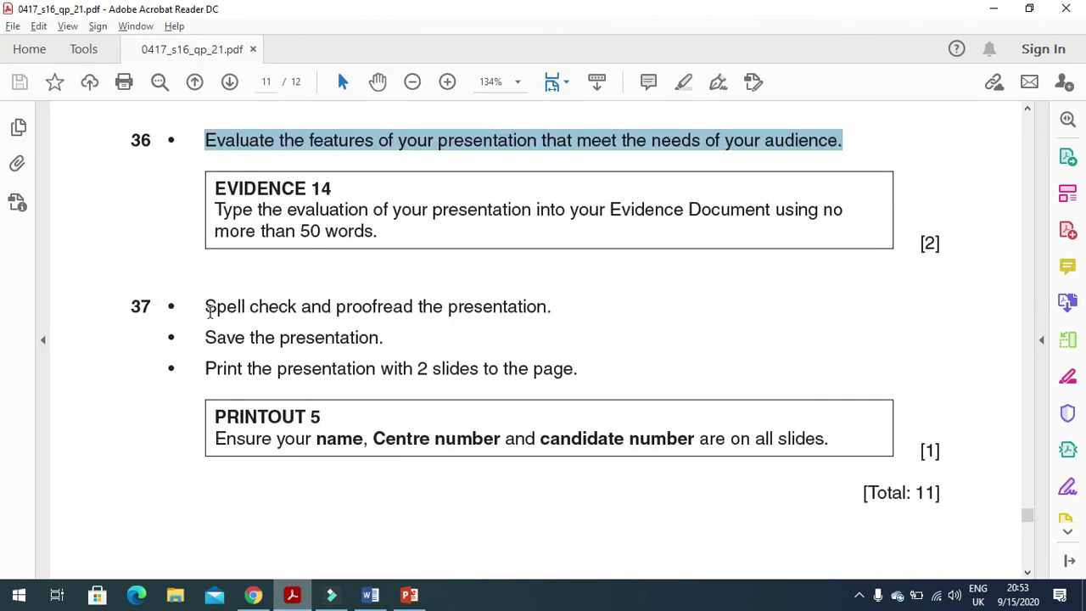
pyautogui.moveTo(209, 306); pyautogui.dragTo(533, 326)
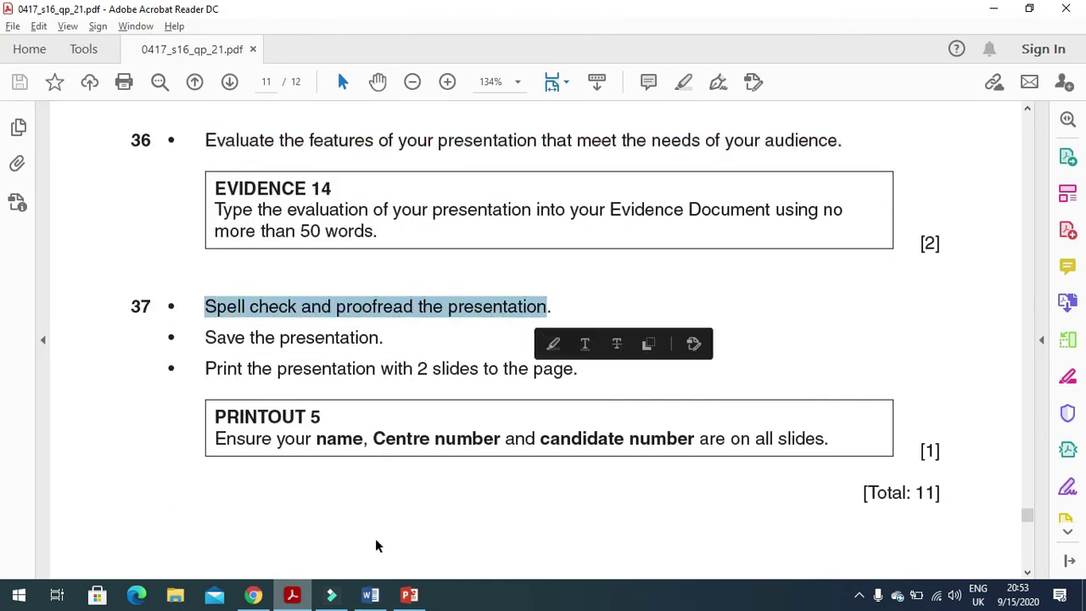
pyautogui.click(370, 594)
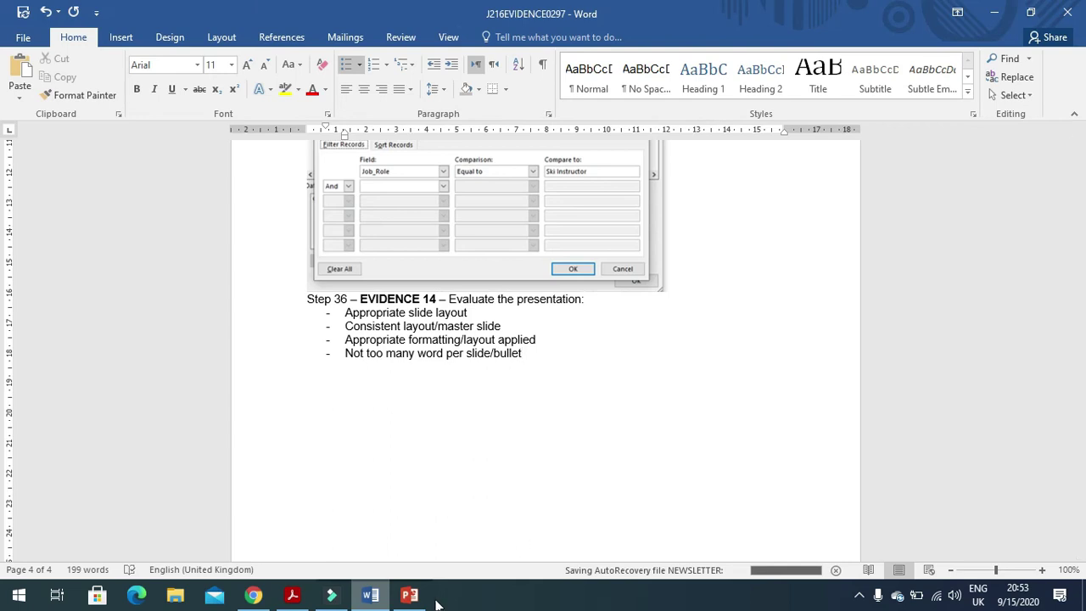
pyautogui.click(409, 594)
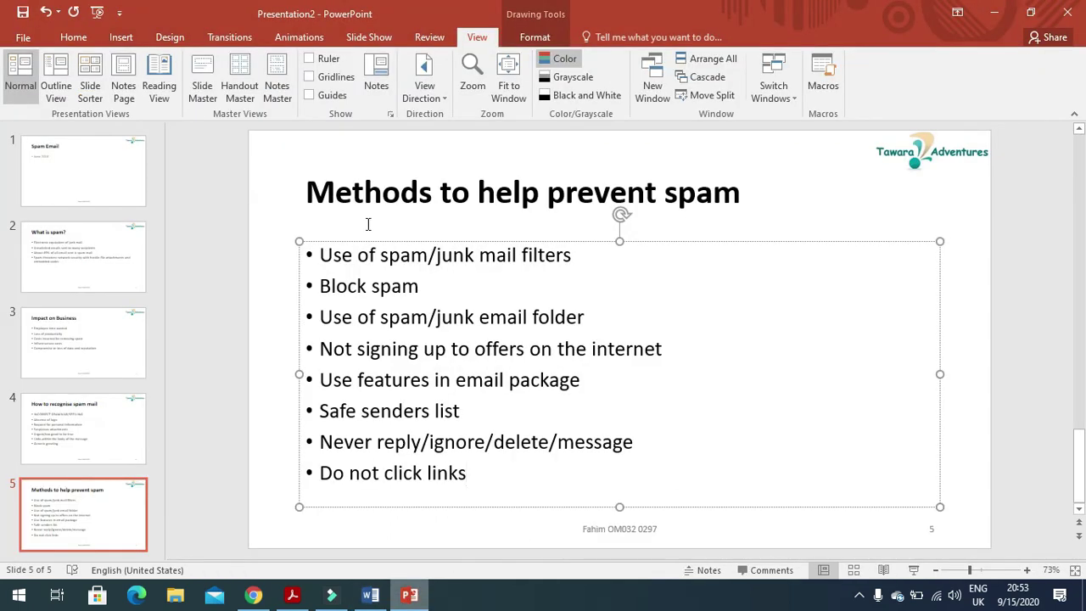
# Run the spell check on all slides, ignoring the British spelling 'recognise'.
pyautogui.click(261, 200)
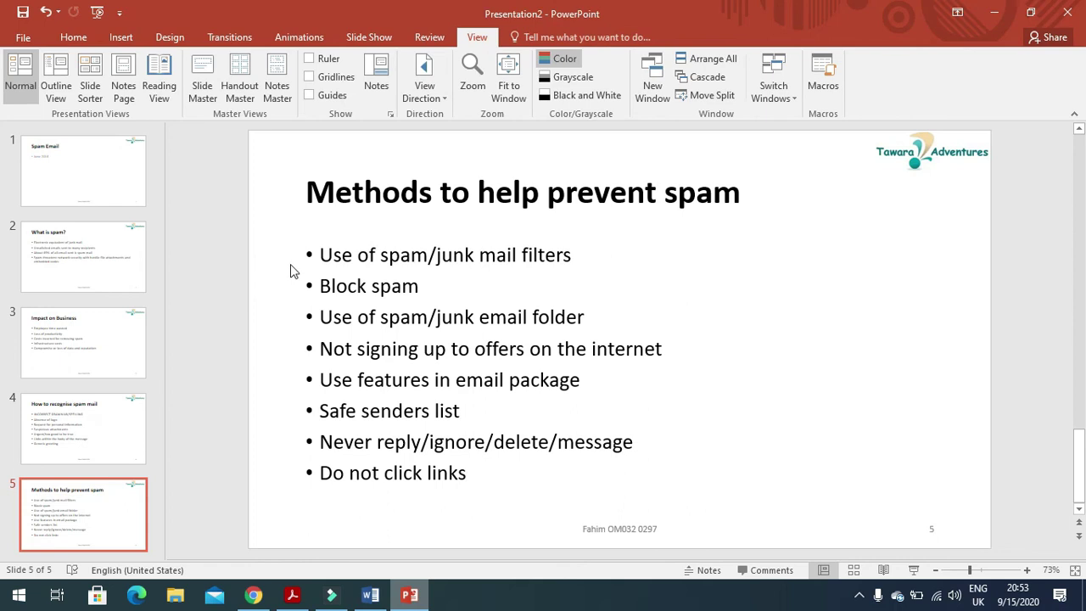
pyautogui.press('F7')
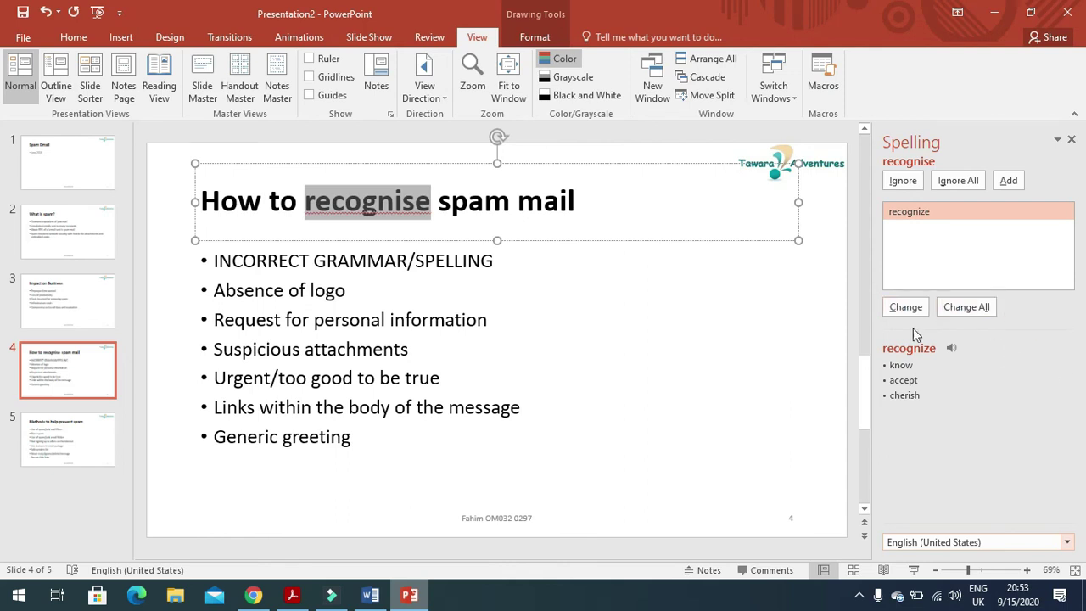
pyautogui.click(918, 180)
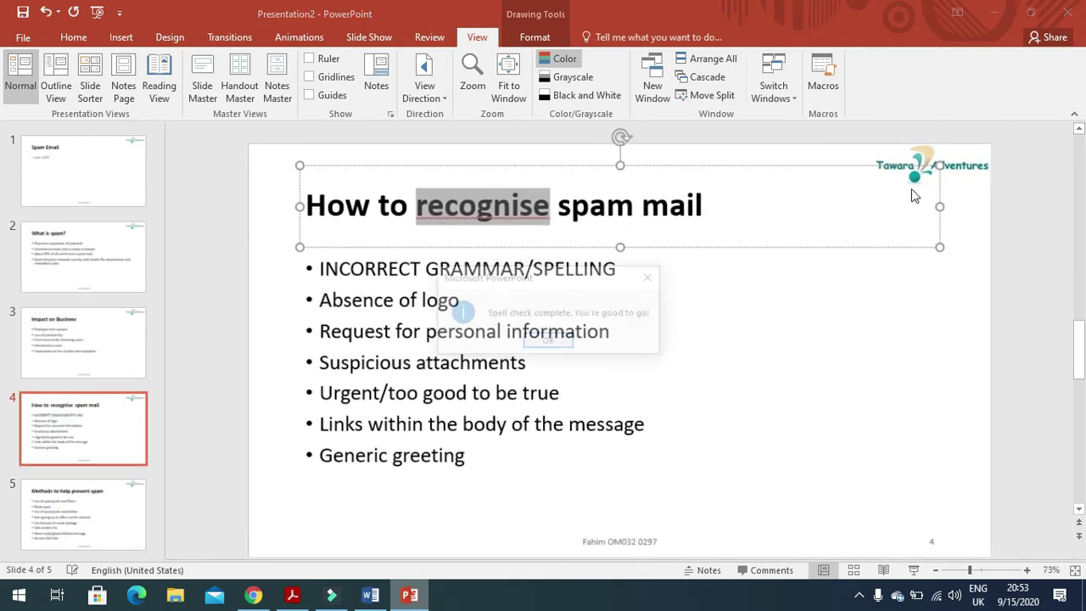
pyautogui.click(536, 346)
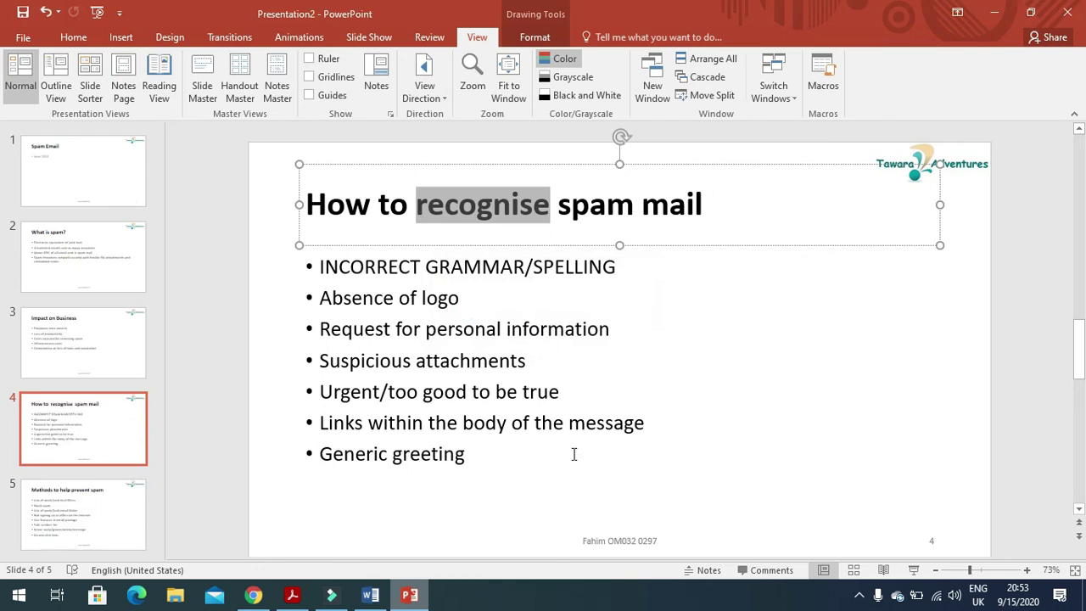
# Highlight the exam paper's 'print 2 slides per page' instruction, then return to the presentation.
pyautogui.click(290, 597)
pyautogui.scroll(-2, 364, 501)
pyautogui.moveTo(202, 298); pyautogui.dragTo(584, 296)
pyautogui.click(409, 595)
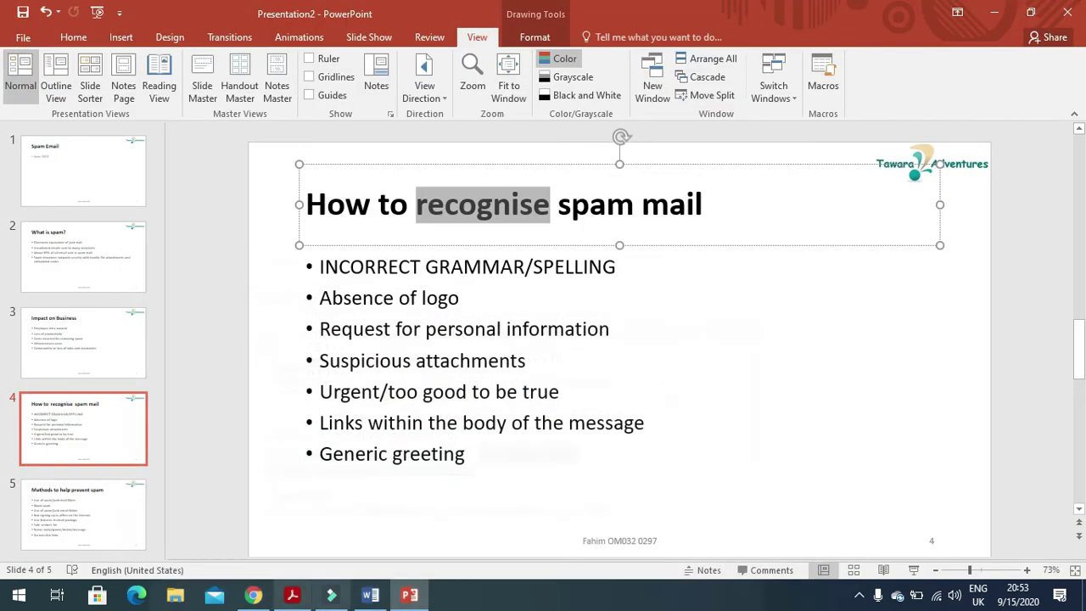
# Set the print layout to 2 Slides handouts per page, then bring the exam paper forward.
pyautogui.click(22, 48)
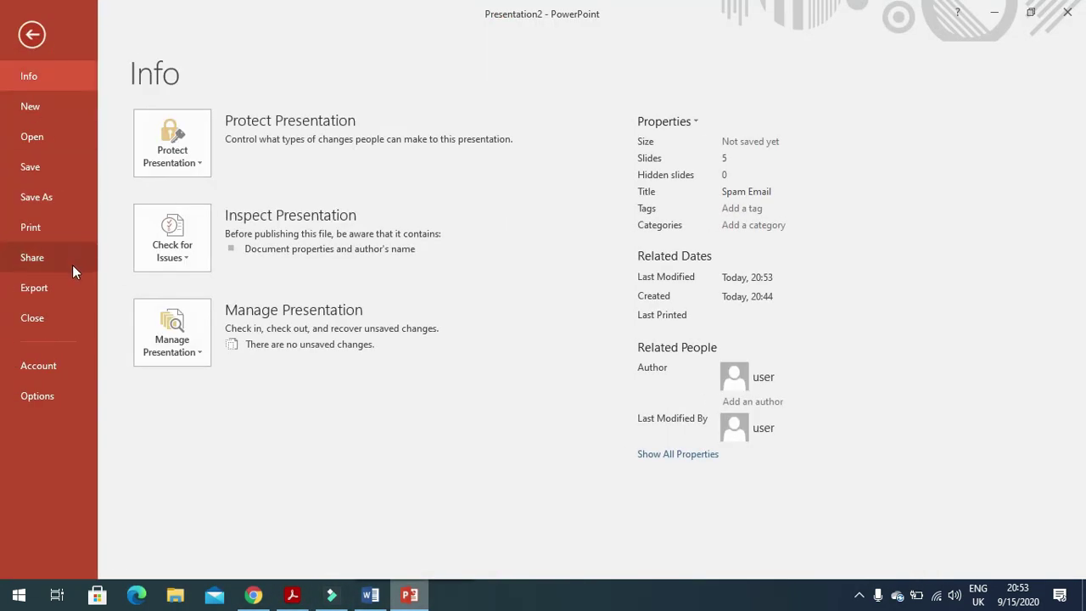
pyautogui.click(49, 225)
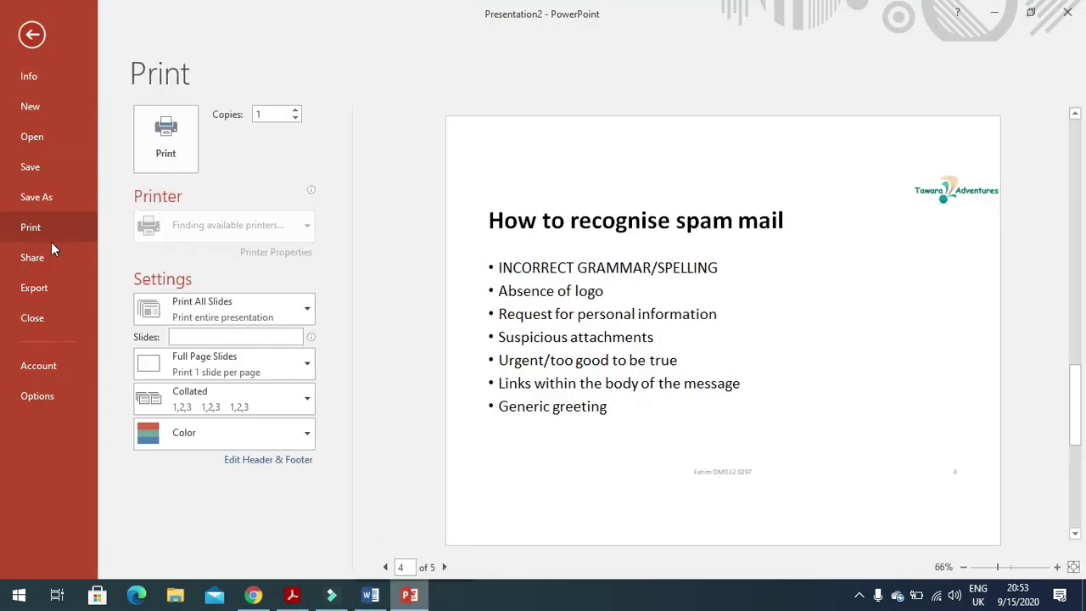
pyautogui.click(279, 371)
pyautogui.click(265, 149)
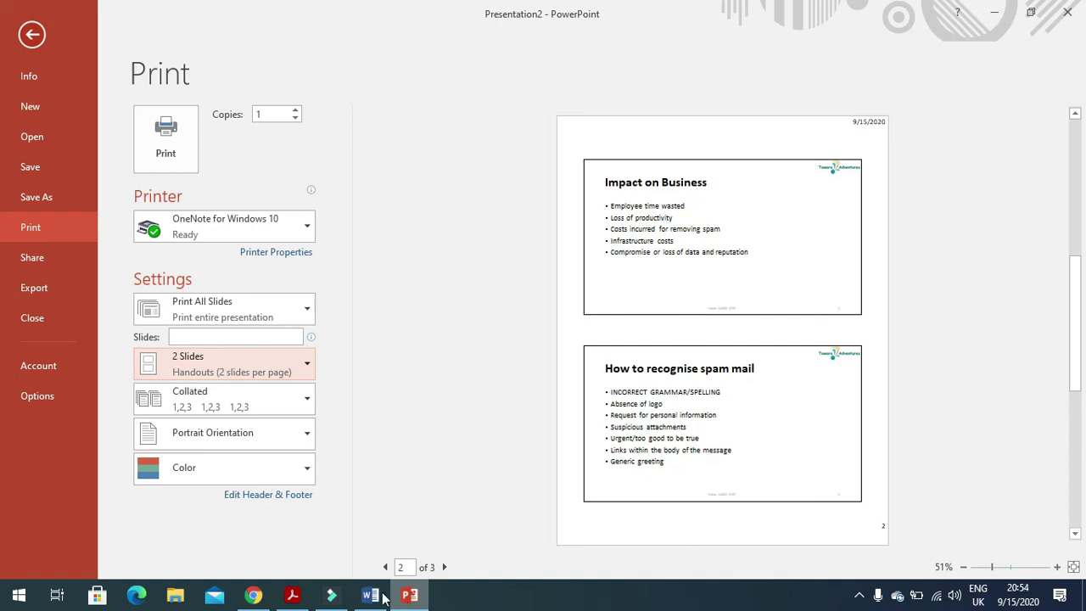
pyautogui.click(292, 595)
pyautogui.scroll(10, 534, 462)
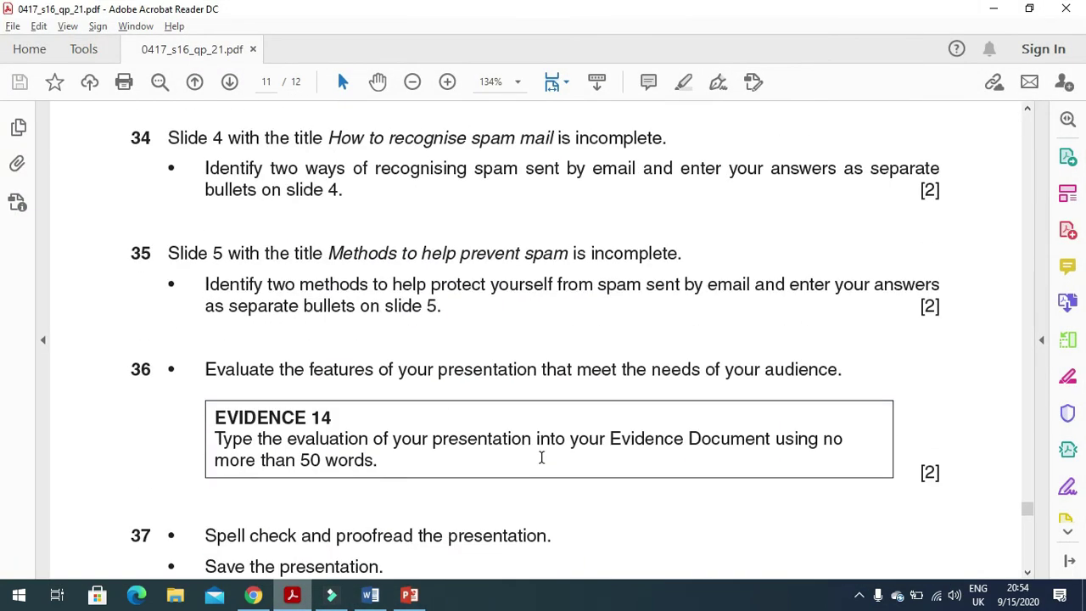
pyautogui.scroll(1, 540, 457)
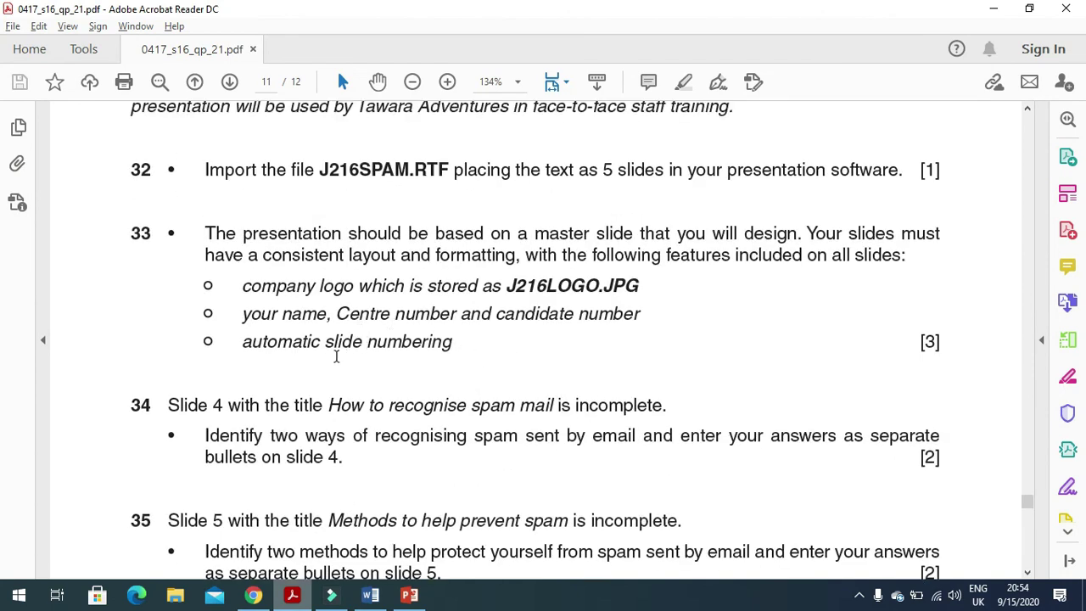
pyautogui.scroll(-5, 451, 395)
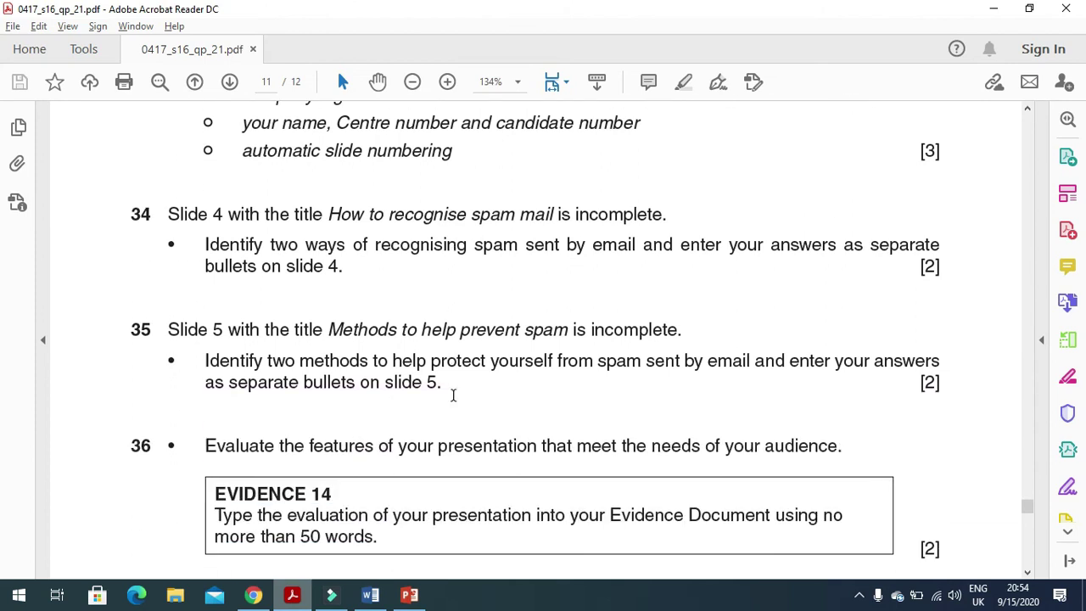
pyautogui.scroll(-11, 453, 395)
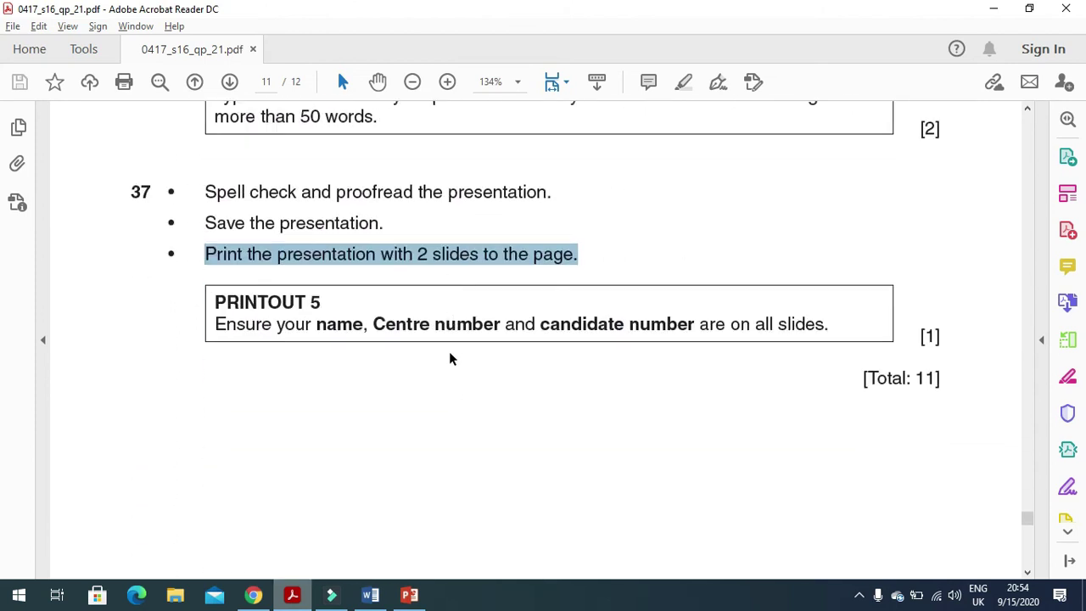
pyautogui.scroll(-11, 448, 354)
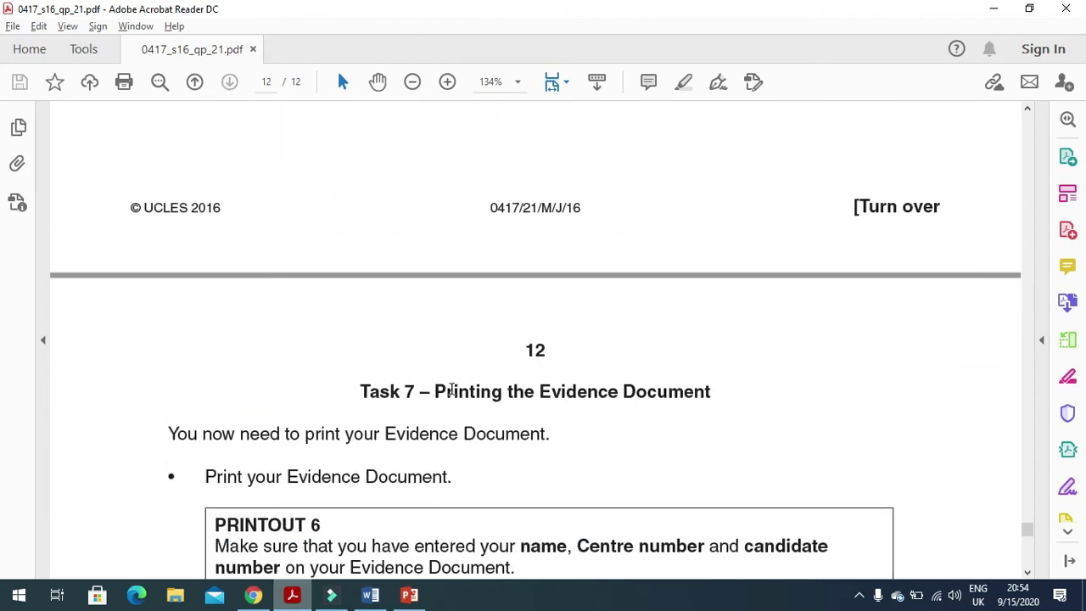
pyautogui.scroll(10, 485, 448)
pyautogui.scroll(5, 488, 453)
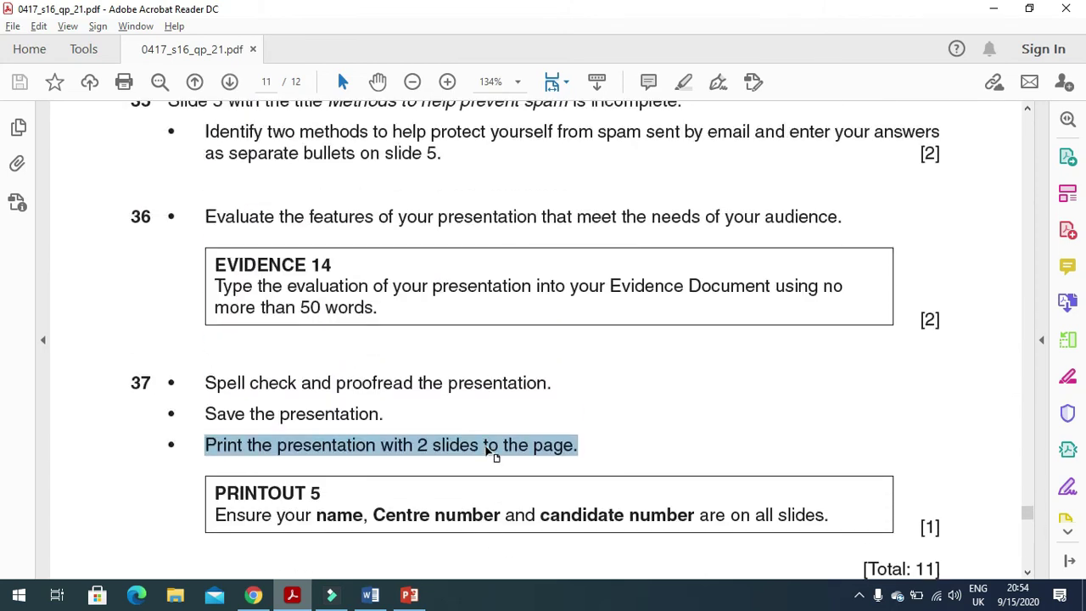